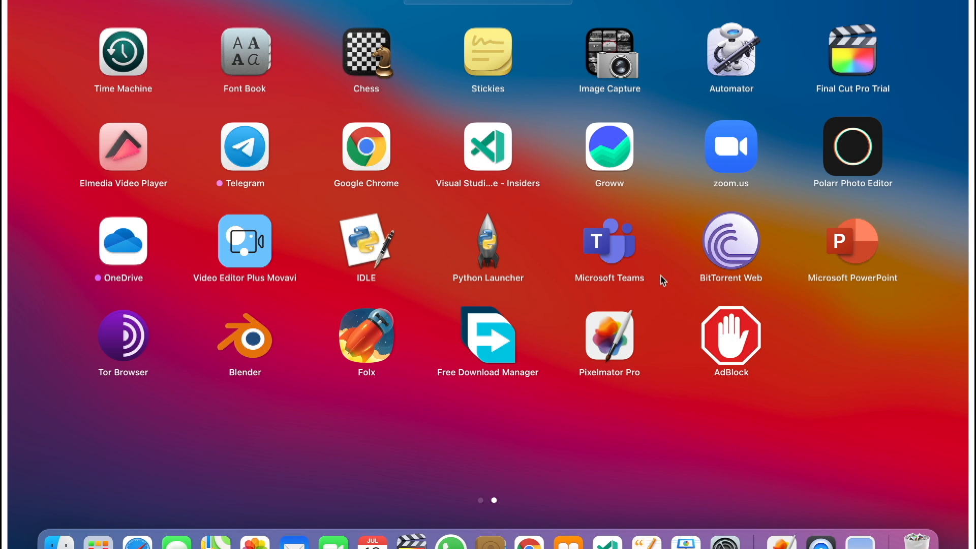
Launch Pixelmator Pro from the Mac's installed applications.
left_click(614, 388)
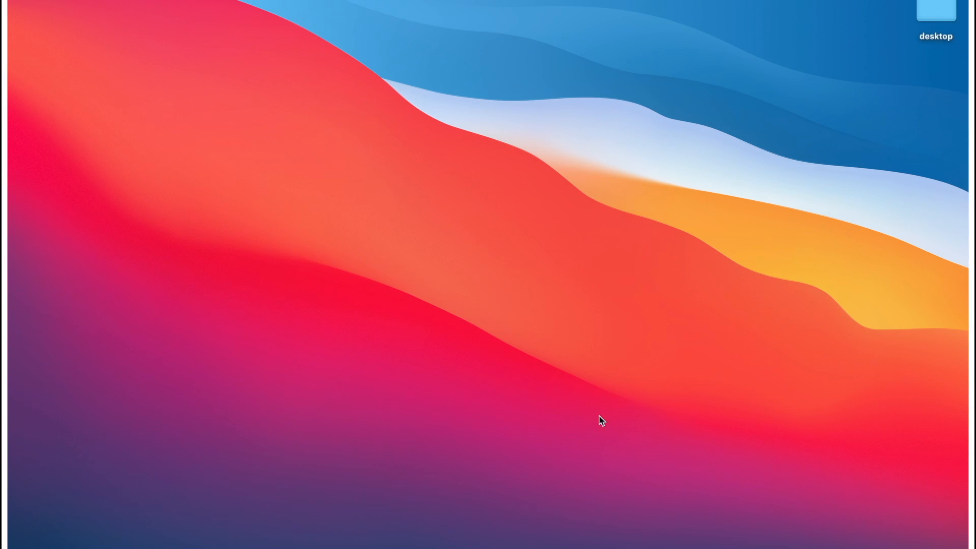
left_click(98, 542)
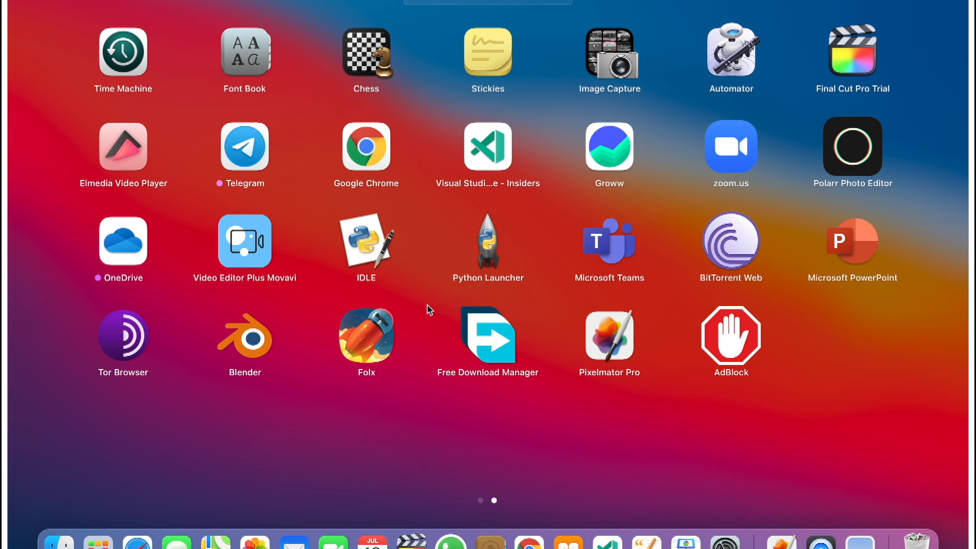
left_click(626, 327)
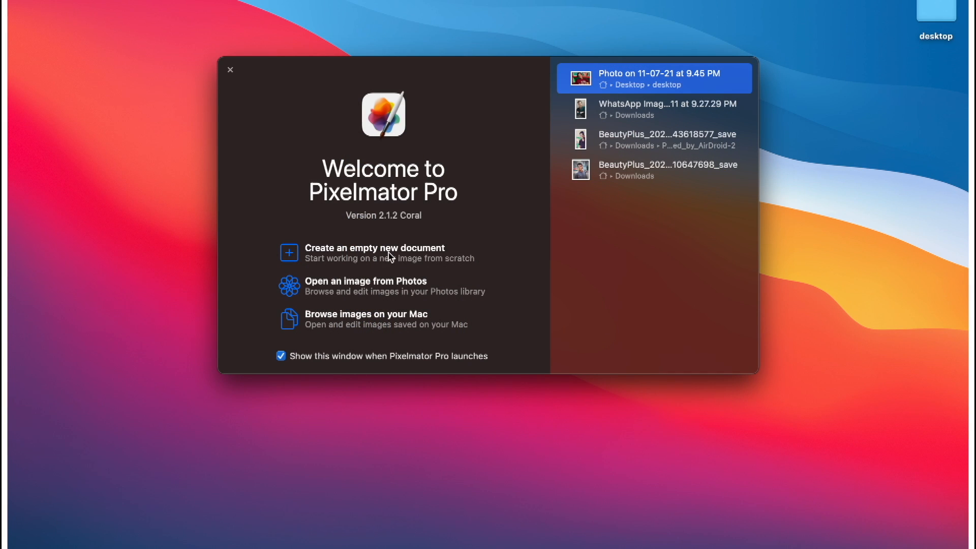
Create an empty document of 1280 × 720 pixels at 640 pixels/inch with 8-bits per channel colour depth.
left_click(416, 254)
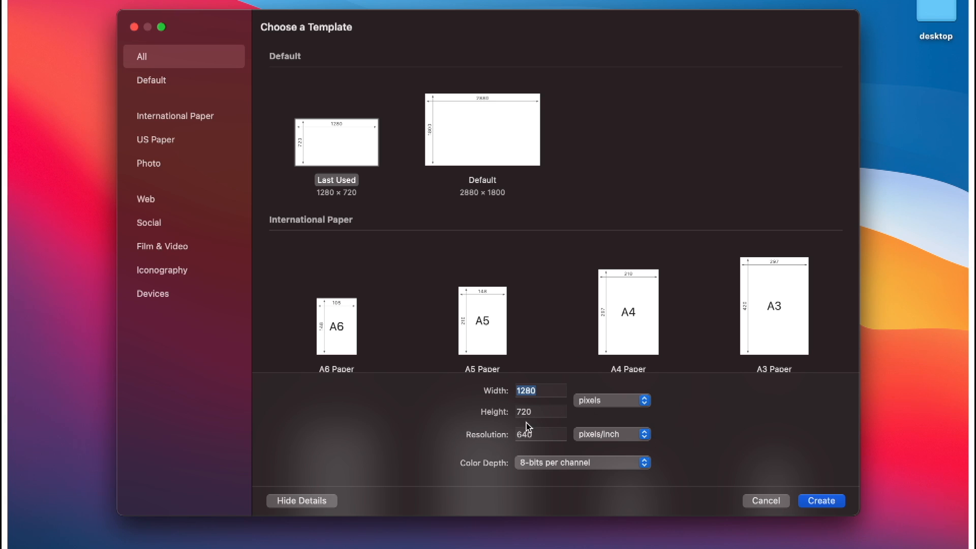
left_click(550, 407)
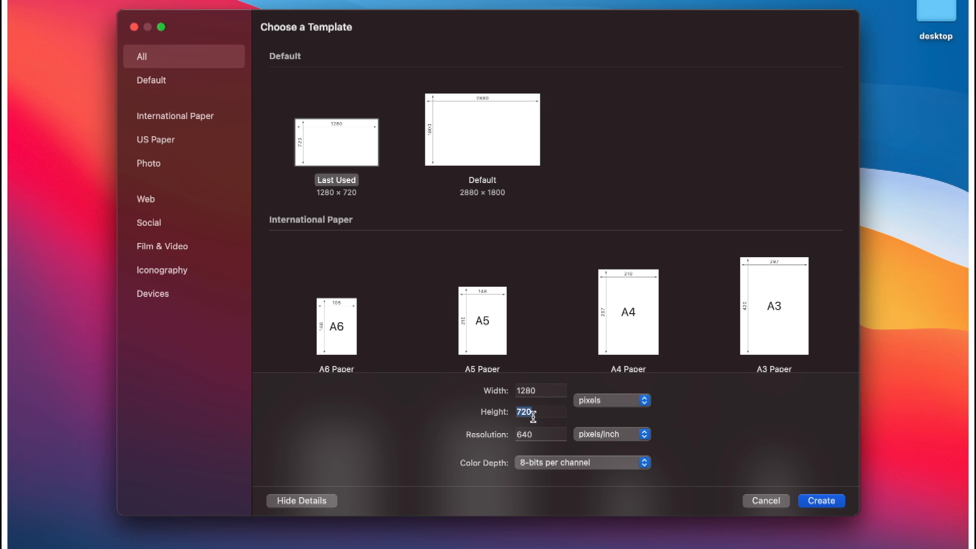
left_click(542, 435)
left_click(556, 394)
left_click(537, 436)
left_click(821, 501)
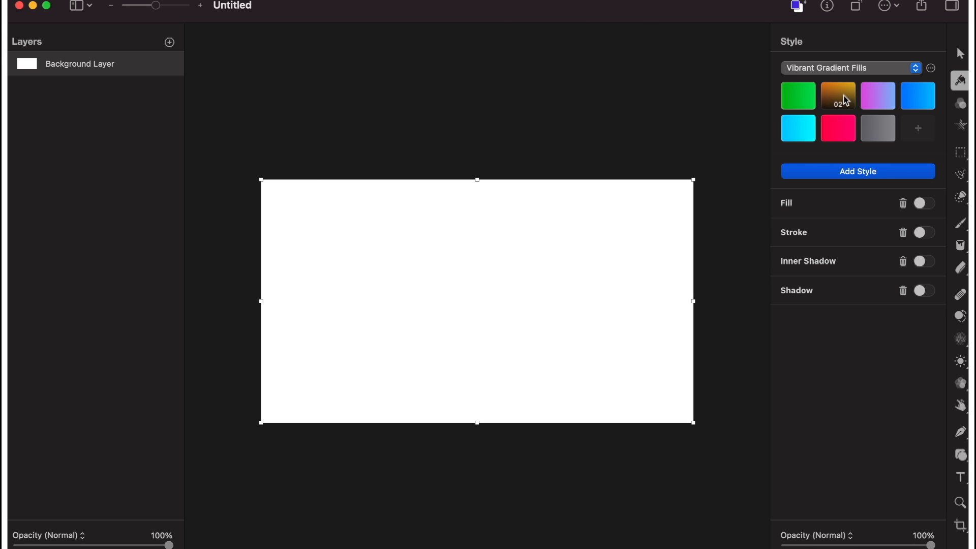
Switch to Finder and open the Photos_downloaded_by_AirDroid-2 folder in Downloads.
mouse_move(59, 543)
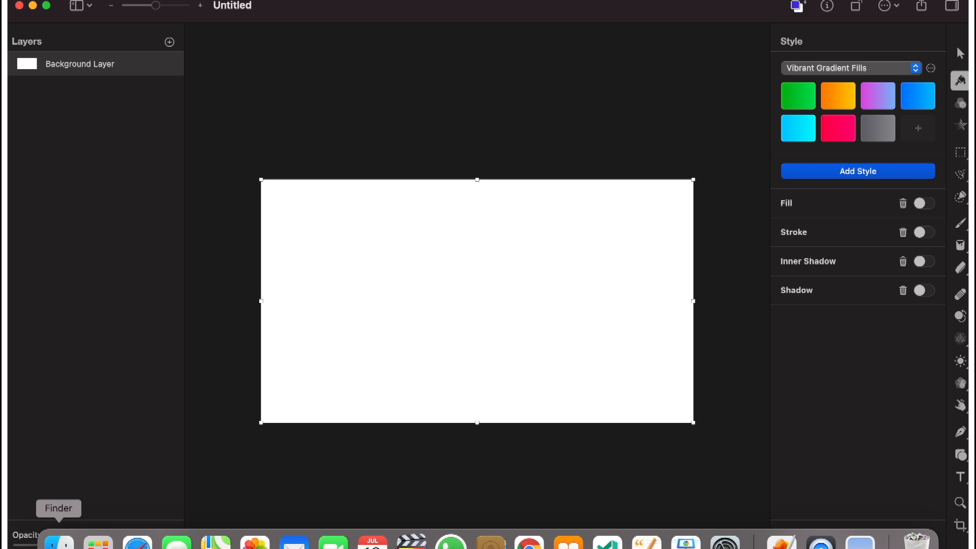
left_click(59, 543)
left_click(138, 182)
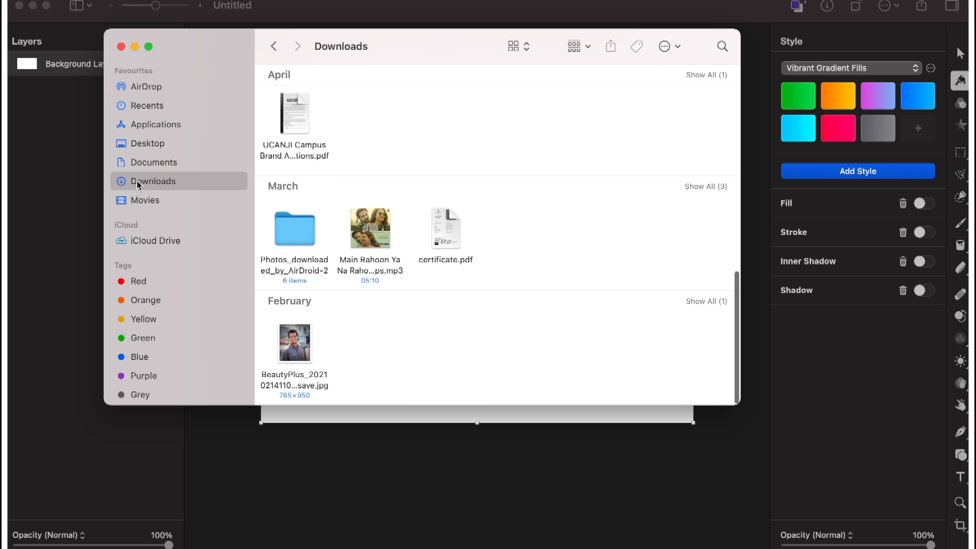
double_click(313, 237)
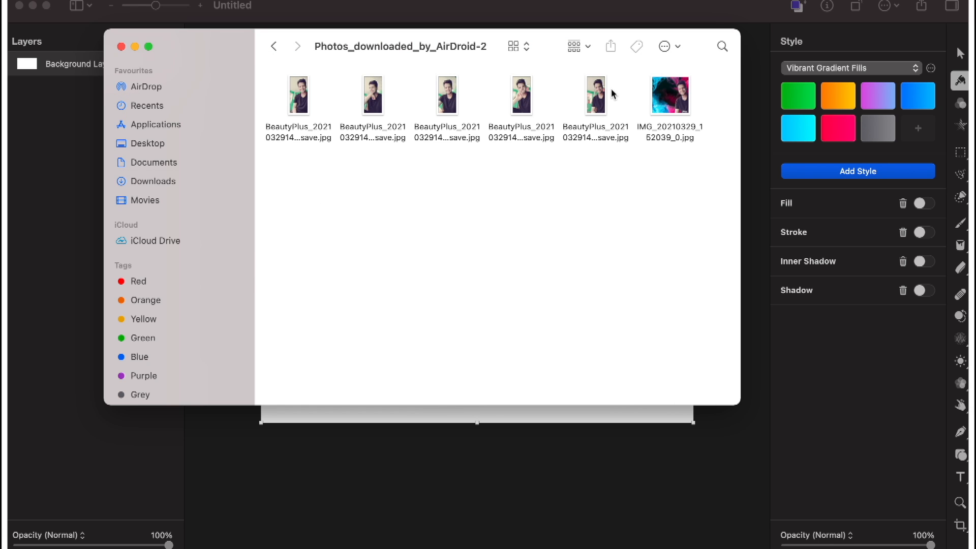
Add the fifth BeautyPlus photo to the document as a layer and place it above the Background Layer.
left_click(603, 91)
double_click(603, 91)
left_click(21, 9)
left_click_drag(603, 104, 31, 89)
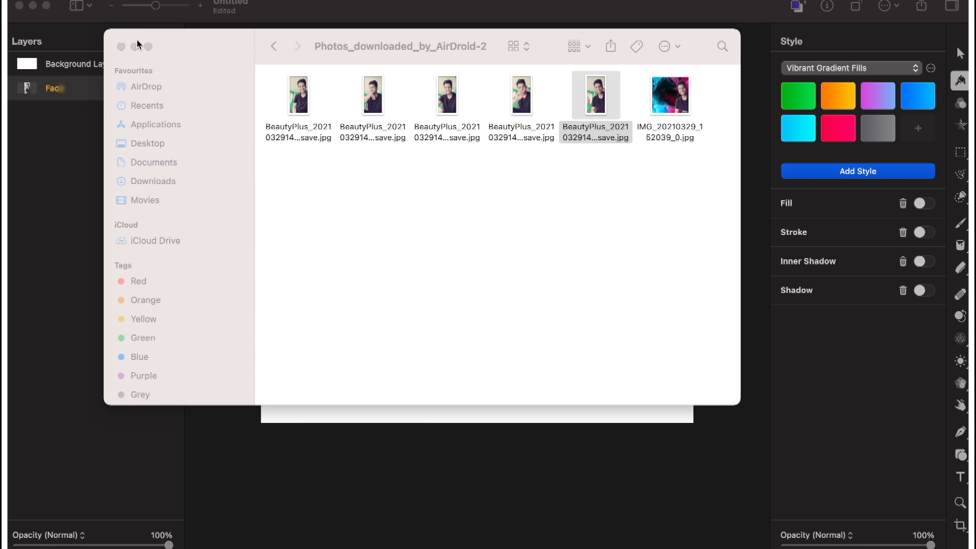
left_click(136, 46)
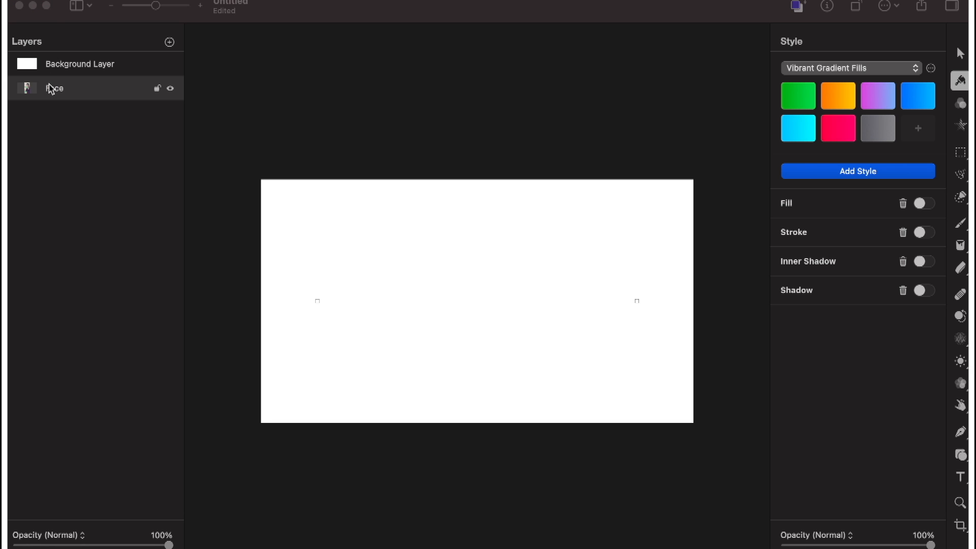
left_click_drag(50, 88, 63, 66)
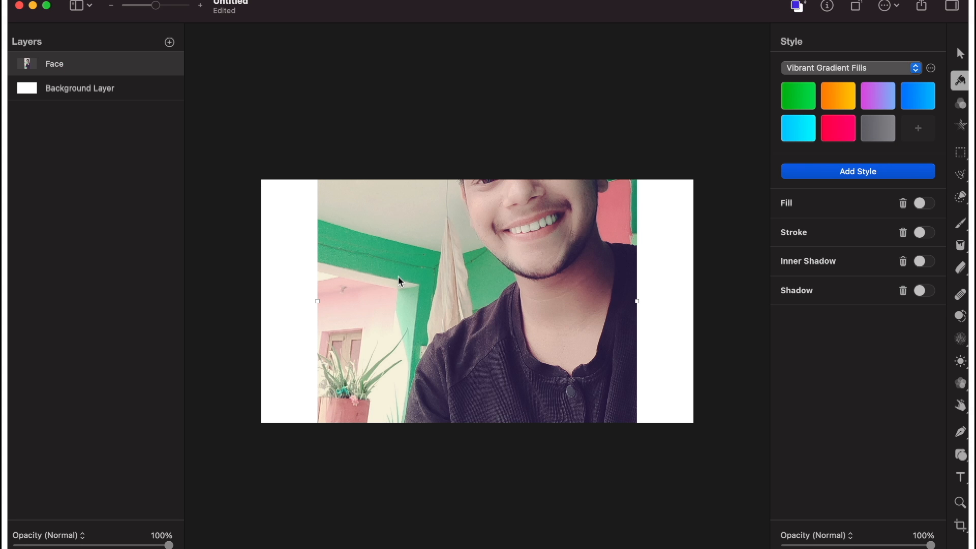
Scale down the Face photo and reposition it so the whole head shows within the canvas.
left_click_drag(441, 248, 440, 407)
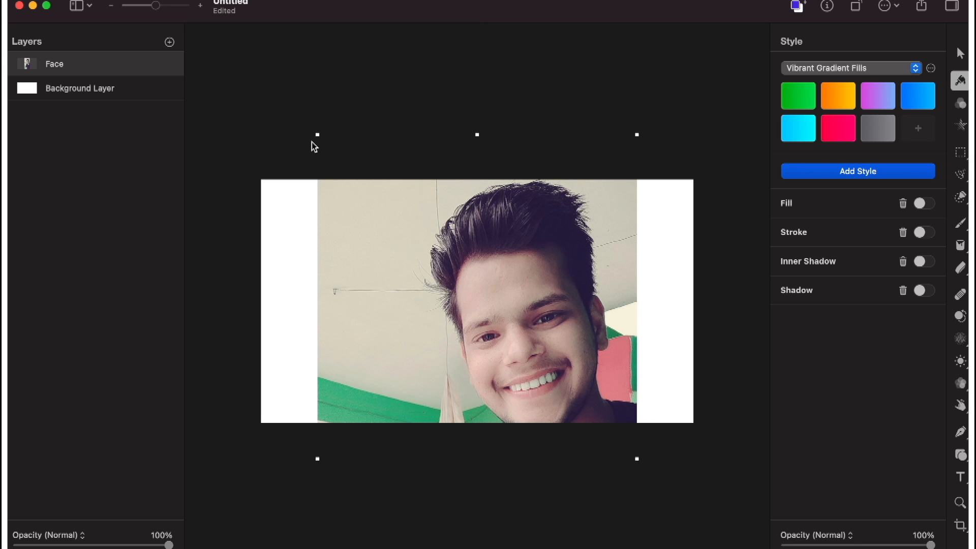
scroll(312, 142, "up", 1)
left_click(116, 99)
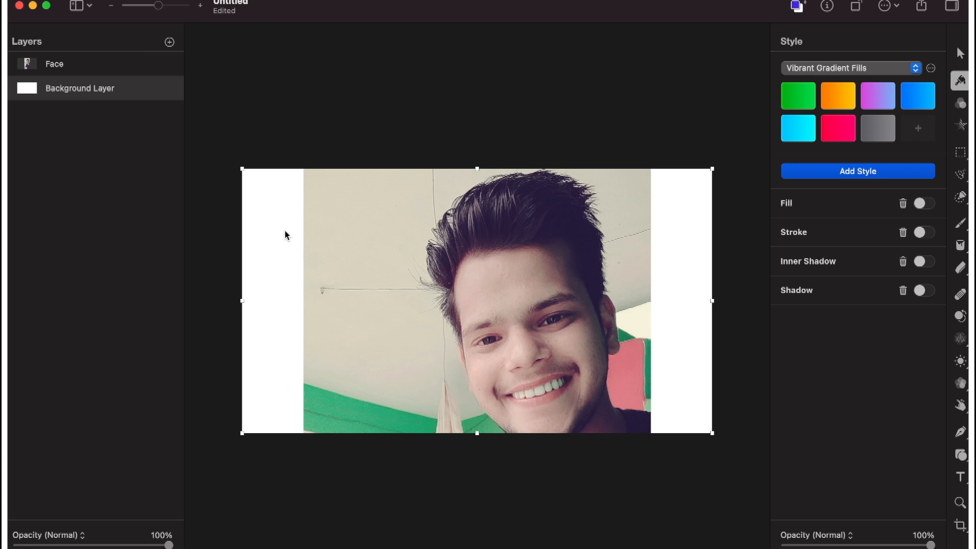
left_click(56, 62)
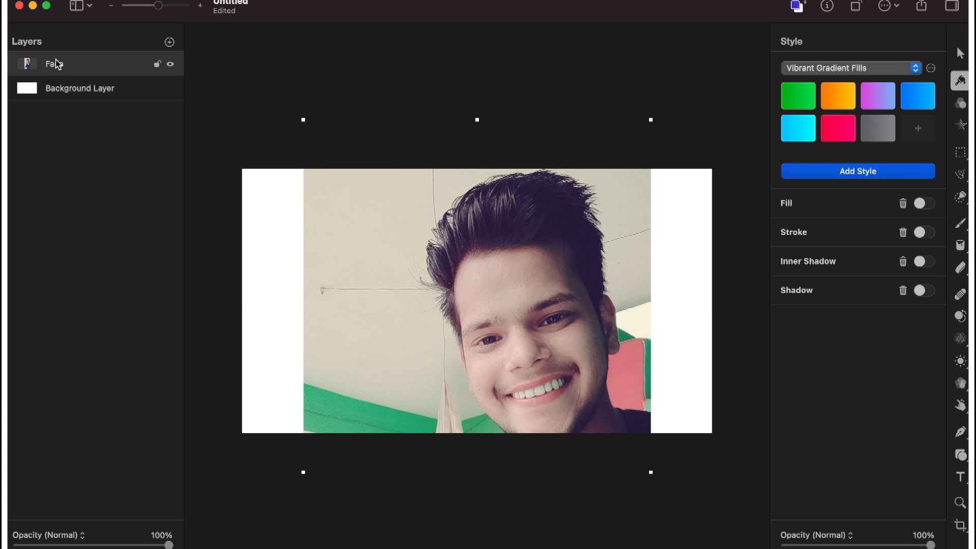
left_click_drag(302, 119, 446, 254)
left_click_drag(512, 421, 518, 170)
left_click_drag(514, 226, 494, 244)
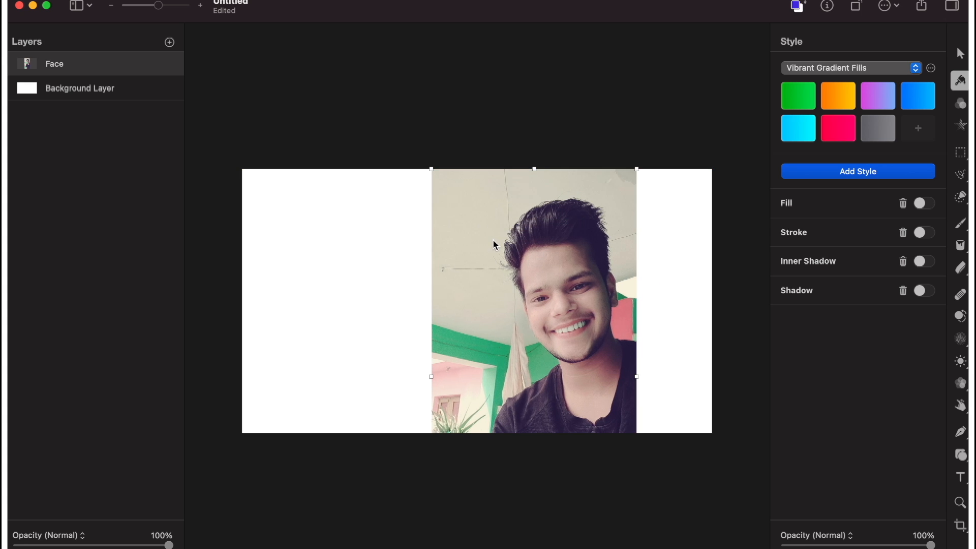
Shrink the Face photo to the full canvas height and align it with the canvas's right edge.
left_click_drag(433, 168, 467, 187)
left_click_drag(532, 289, 471, 151)
left_click_drag(473, 206, 475, 219)
left_click_drag(407, 112, 450, 153)
left_click_drag(512, 275, 612, 242)
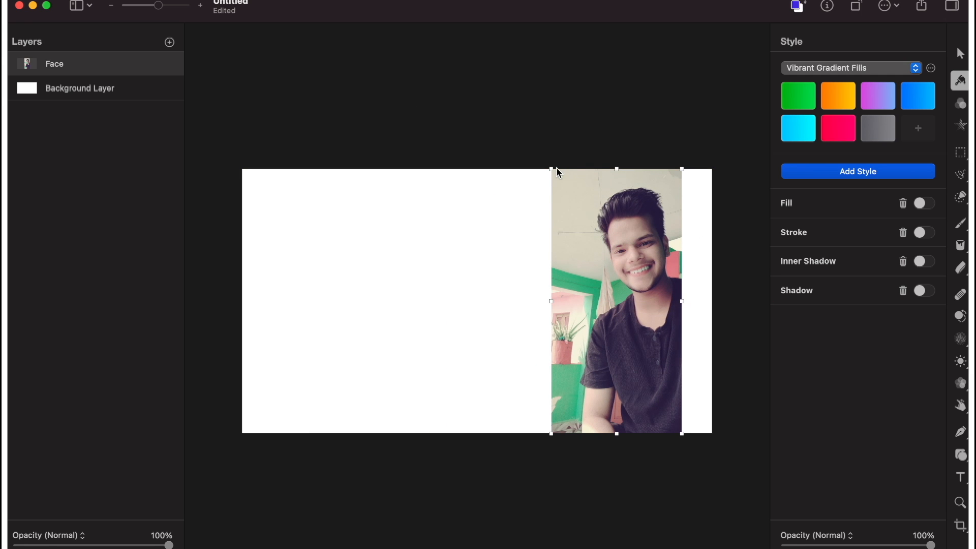
left_click_drag(558, 173, 565, 176)
left_click_drag(575, 230, 606, 211)
left_click_drag(593, 408, 578, 431)
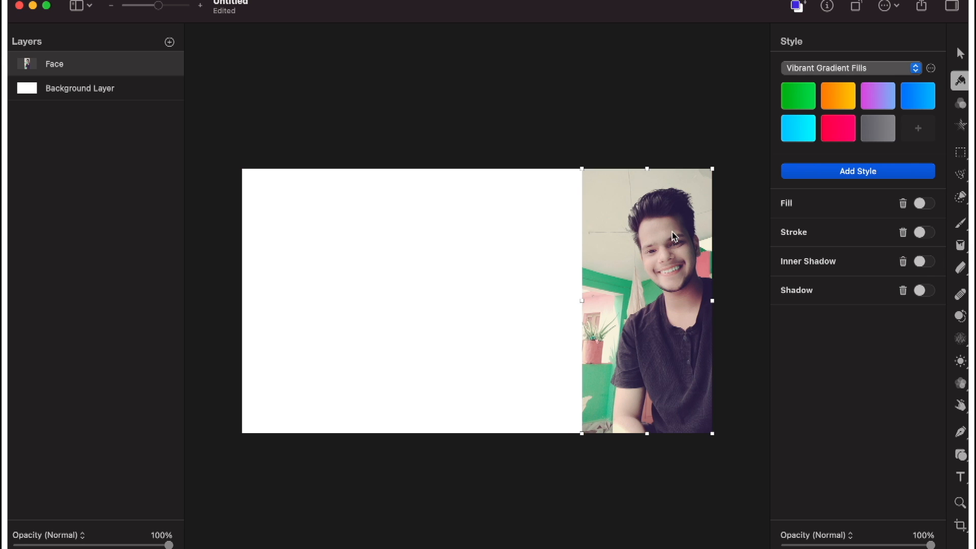
Make a new selection of the man's head, body and arm on the Face layer with the Quick Selection tool.
scroll(665, 232, "up", 5)
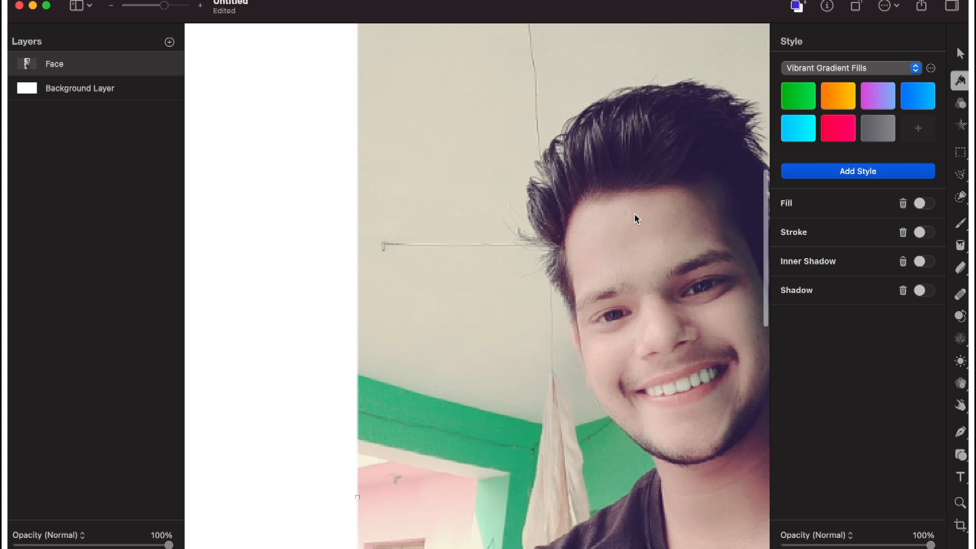
scroll(634, 215, "down", 2)
scroll(487, 264, "down", 4)
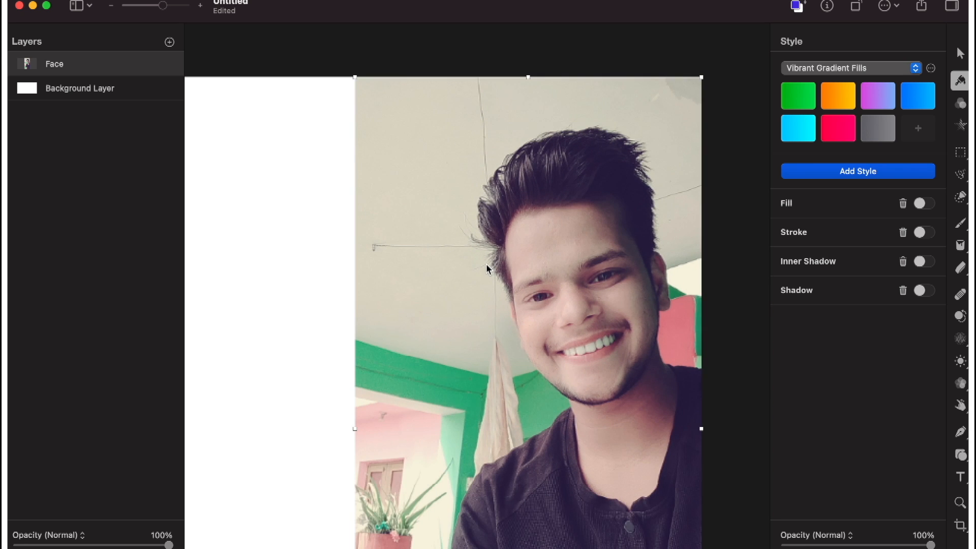
scroll(486, 263, "down", 5)
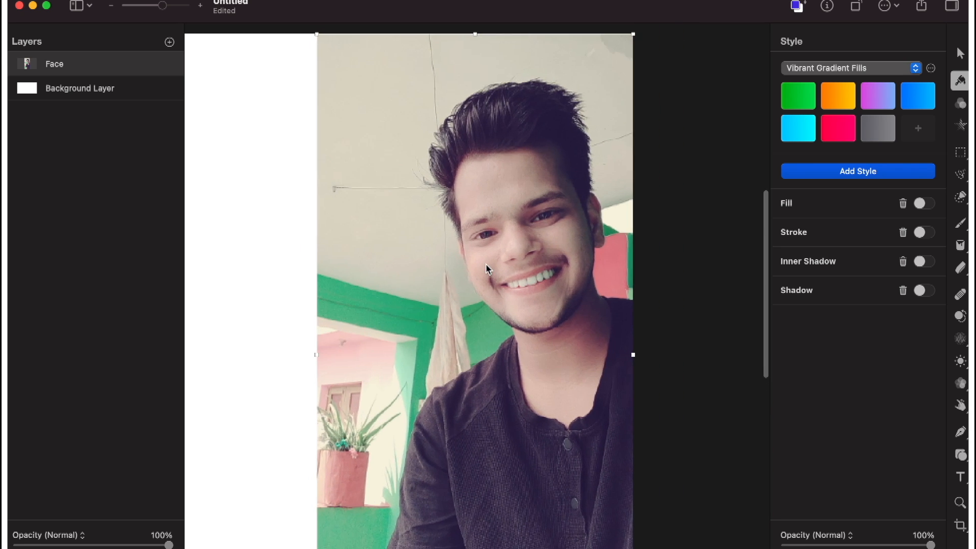
scroll(487, 263, "down", 3)
scroll(486, 264, "left", 5)
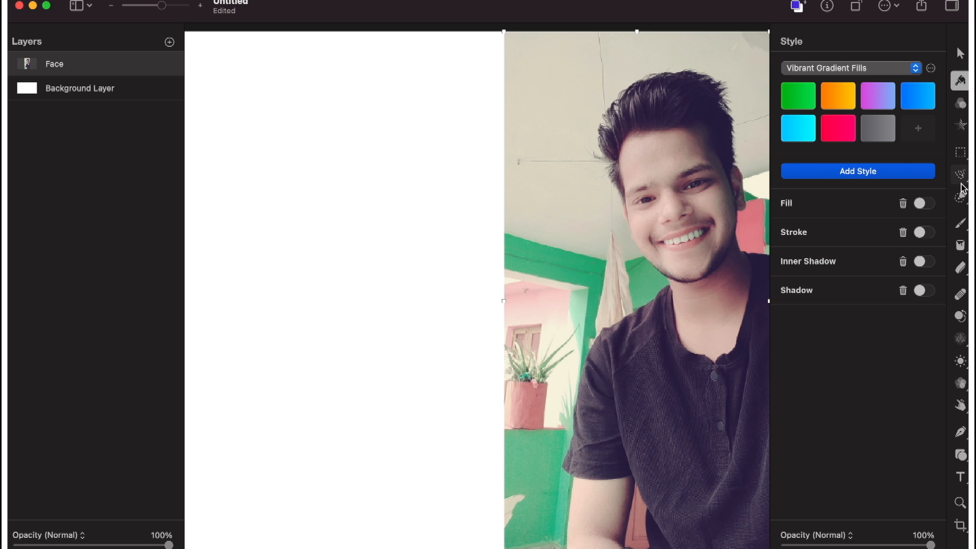
left_click(961, 196)
mouse_move(712, 85)
left_mouse_down()
mouse_move(635, 115)
mouse_move(673, 113)
mouse_move(630, 103)
mouse_move(651, 112)
left_mouse_up()
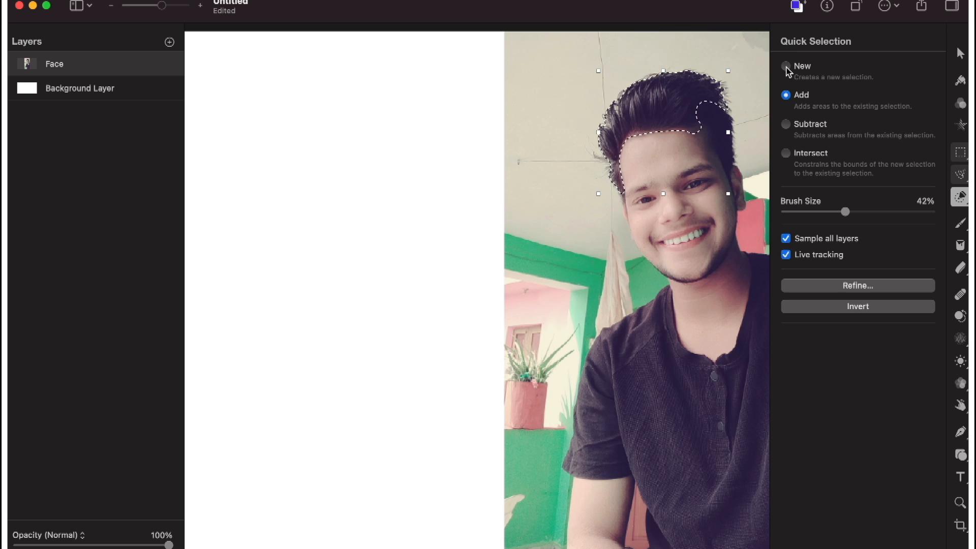
key("super+d")
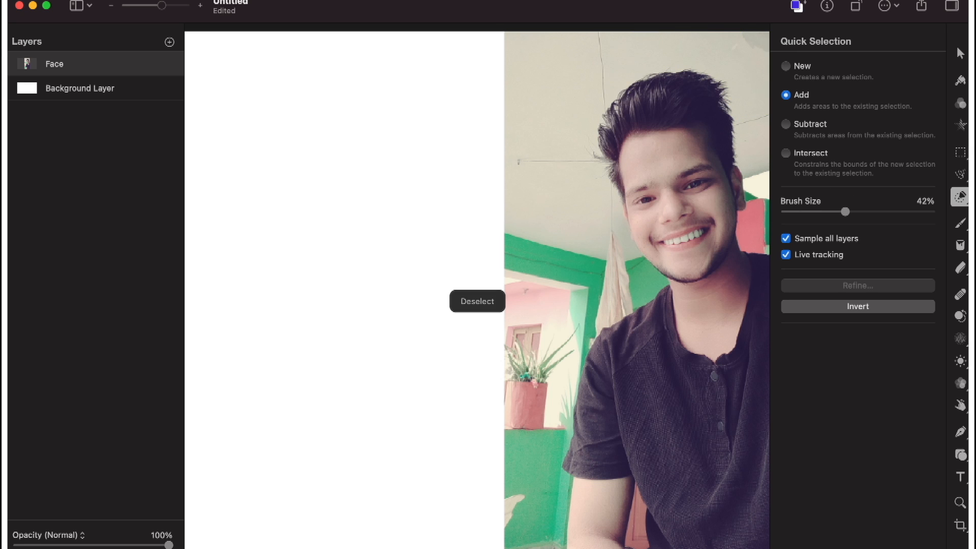
left_click(786, 66)
mouse_move(661, 84)
left_mouse_down()
mouse_move(654, 96)
mouse_move(711, 131)
mouse_move(693, 126)
mouse_move(649, 192)
mouse_move(671, 207)
mouse_move(696, 172)
mouse_move(719, 322)
mouse_move(746, 331)
mouse_move(757, 373)
mouse_move(768, 529)
mouse_move(719, 527)
mouse_move(695, 457)
mouse_move(700, 426)
mouse_move(665, 407)
mouse_move(654, 421)
mouse_move(615, 425)
mouse_move(618, 456)
mouse_move(600, 515)
mouse_move(612, 548)
mouse_move(630, 445)
mouse_move(728, 337)
left_mouse_up()
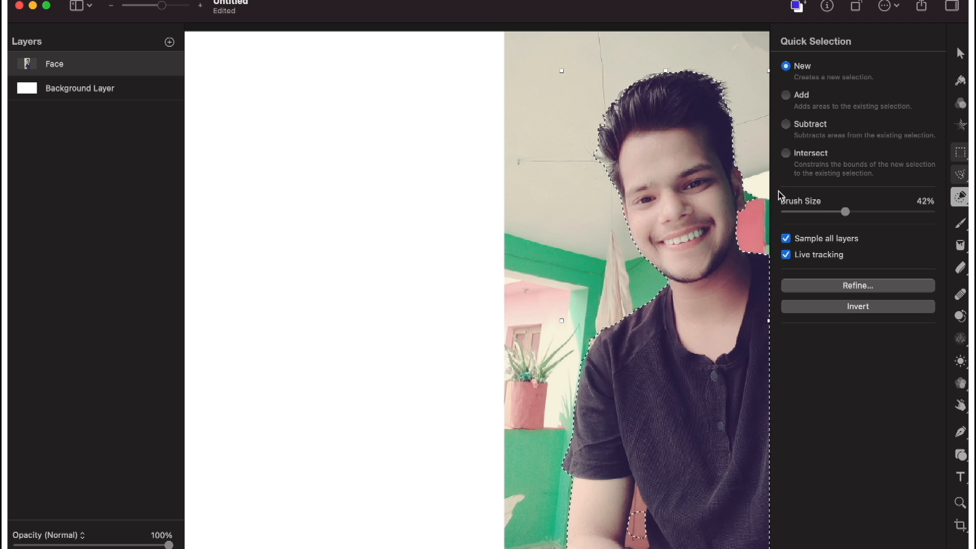
Examine the selection outline closely around the face, ear, shirt and arm.
scroll(737, 194, "up", 5)
scroll(737, 193, "right", 5)
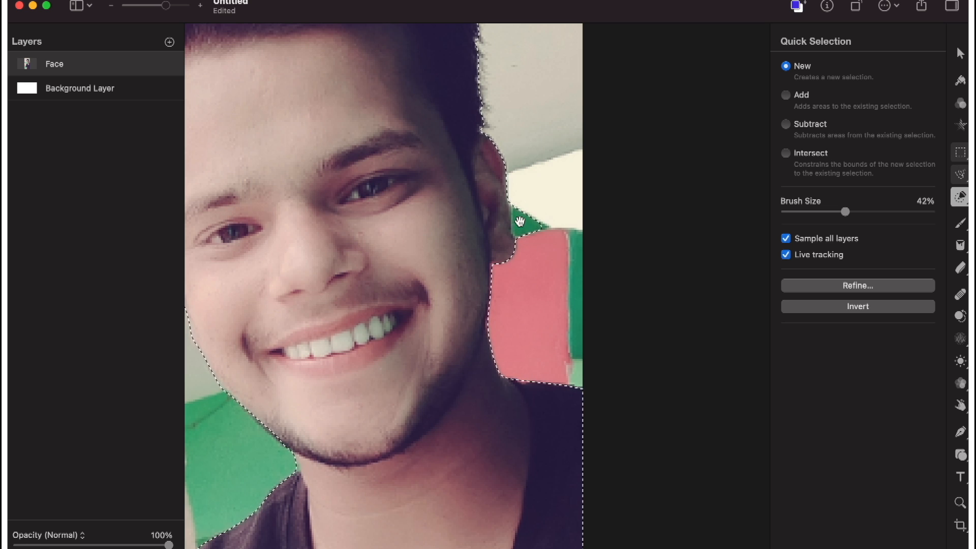
scroll(513, 224, "down", 3)
scroll(518, 223, "left", 3)
scroll(521, 224, "down", 5)
scroll(512, 231, "left", 3)
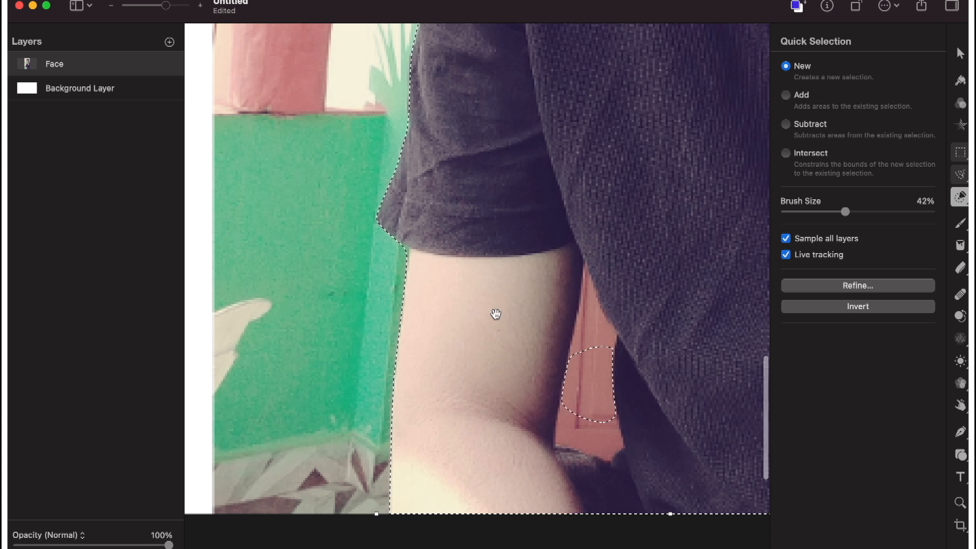
scroll(498, 314, "up", 10)
scroll(490, 320, "up", 2)
scroll(489, 321, "right", 5)
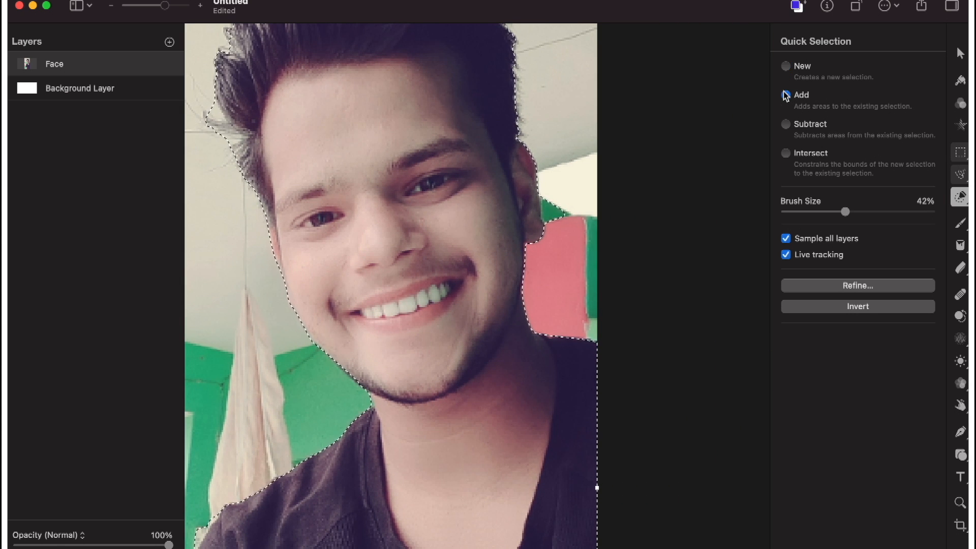
Subtract the green background patch beside the ear from the selection.
left_click(786, 125)
left_click_drag(579, 183, 584, 185)
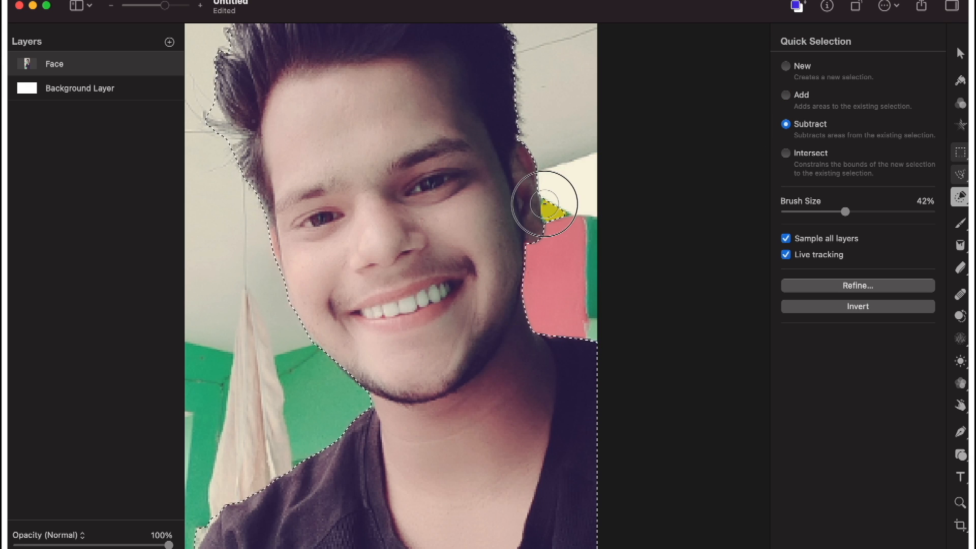
left_click_drag(560, 209, 549, 207)
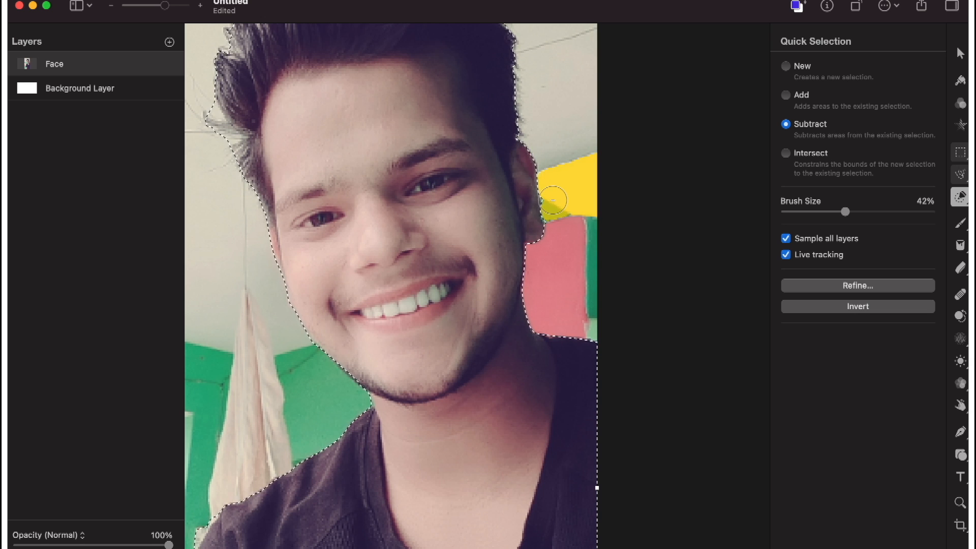
scroll(552, 201, "up", 5)
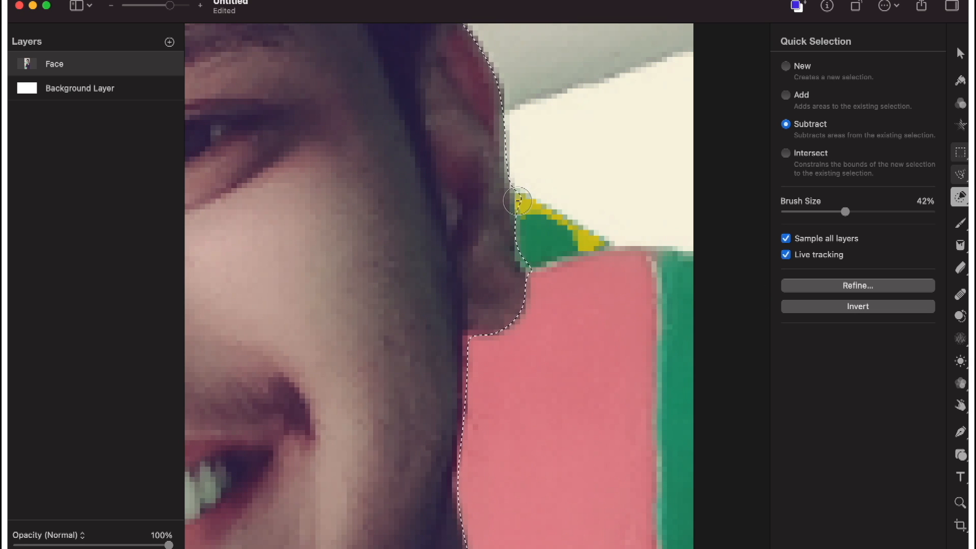
scroll(629, 181, "down", 5)
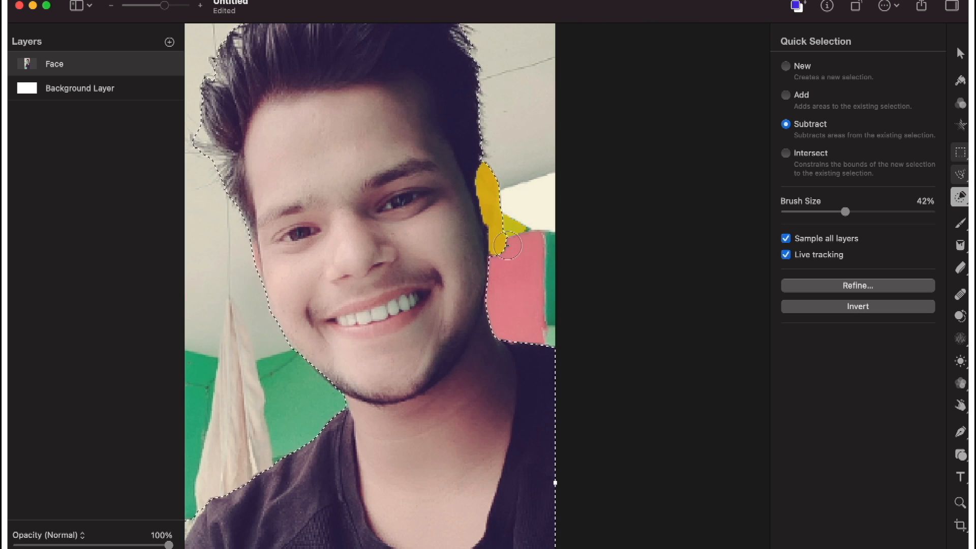
Subtract the background area around the stray hairs at the left side of the head from the selection.
scroll(476, 318, "left", 1)
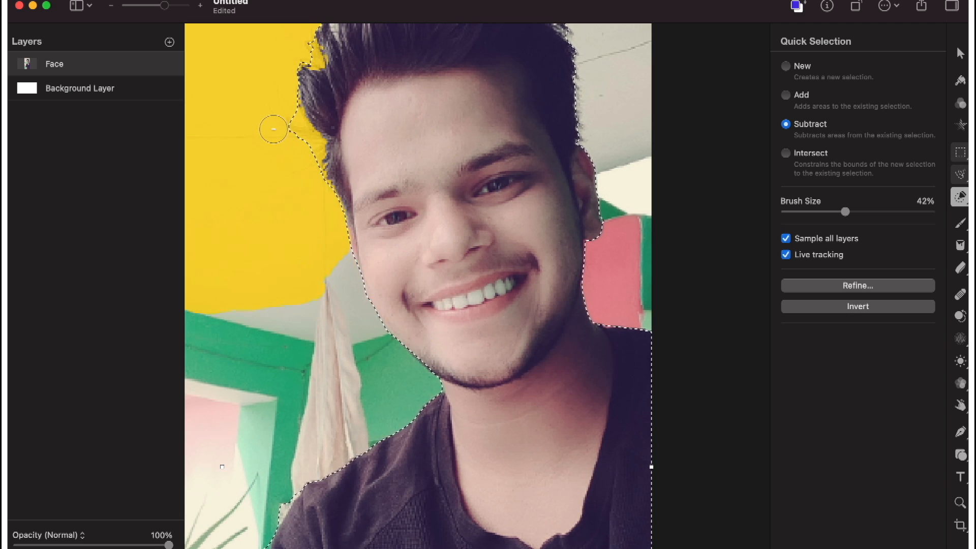
left_click(303, 135)
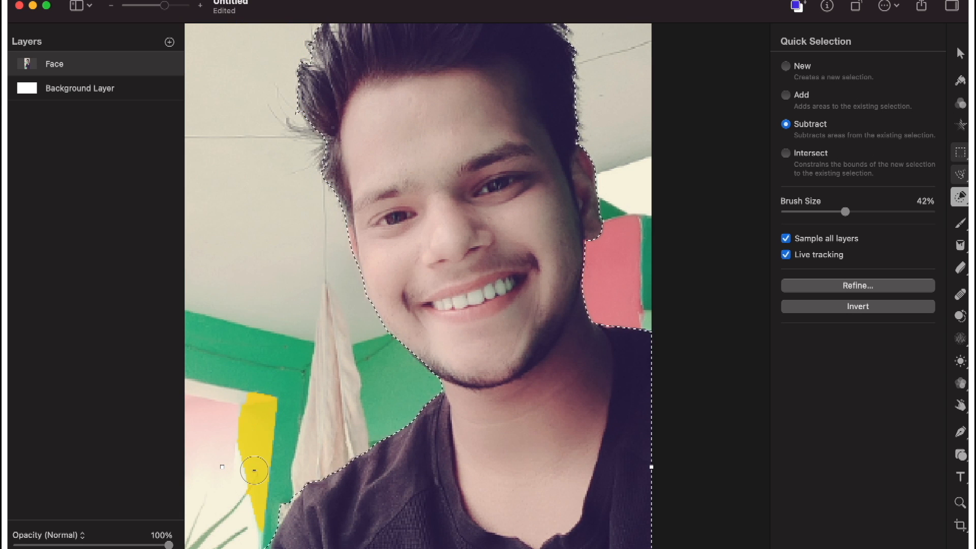
scroll(357, 244, "up", 10)
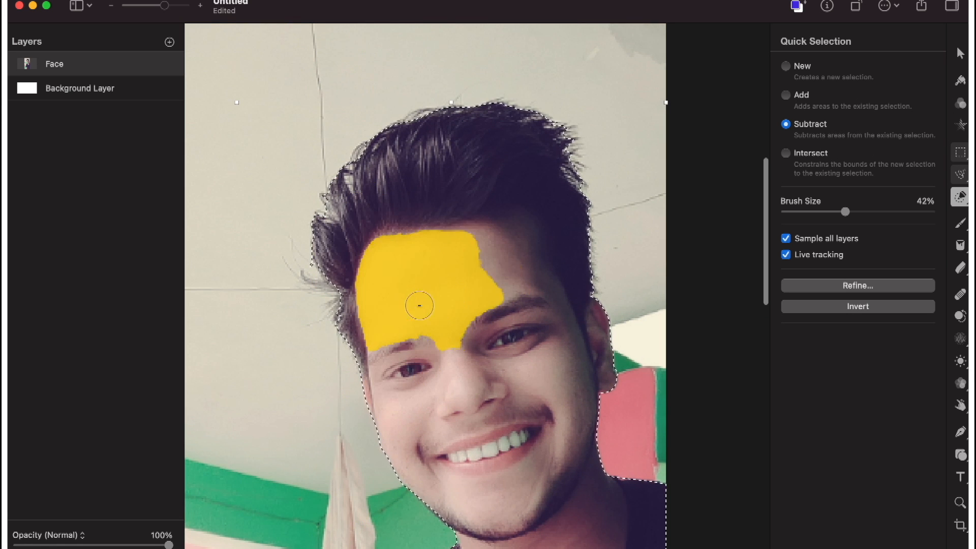
Add the partly subtracted patch between the man's arm and shirt back to the selection.
scroll(412, 303, "down", 15)
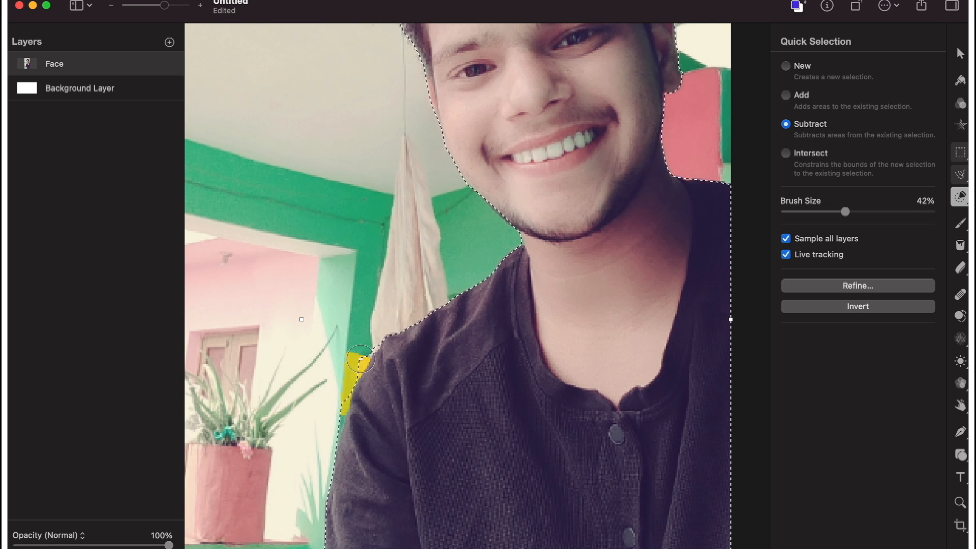
scroll(359, 358, "down", 8)
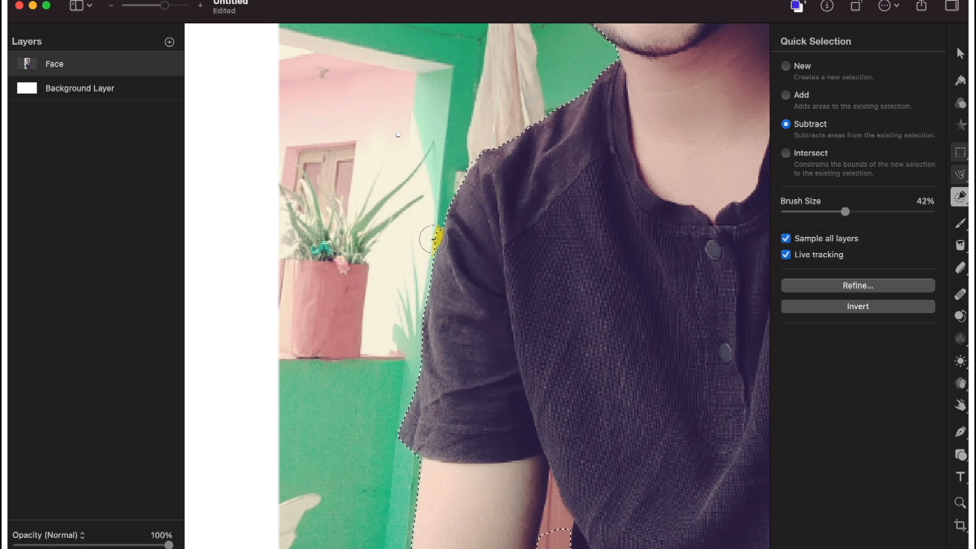
scroll(404, 483, "down", 15)
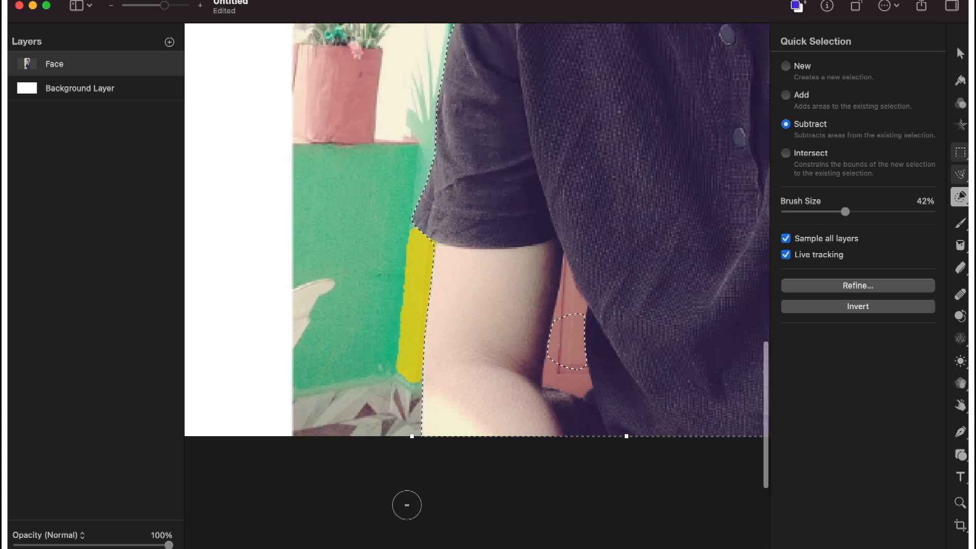
scroll(605, 310, "up", 3)
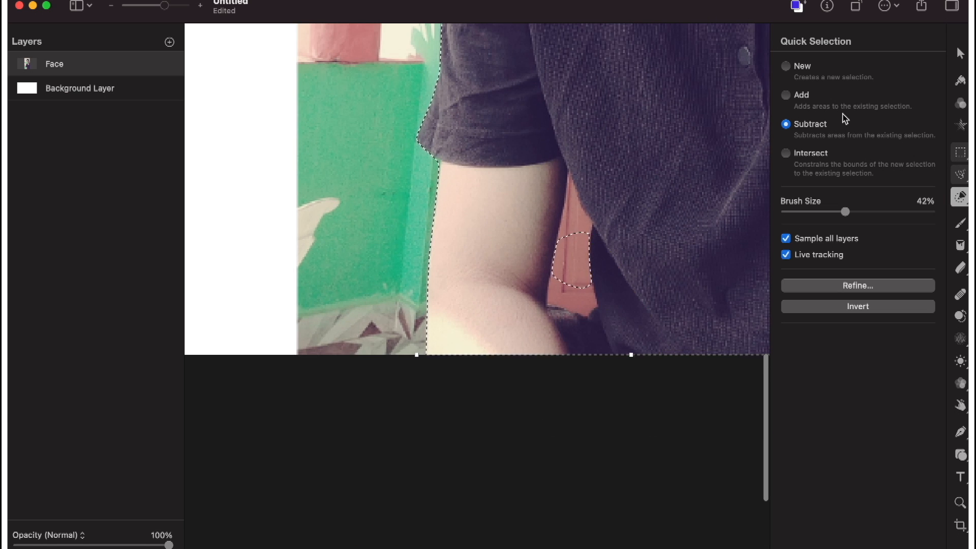
left_click(789, 96)
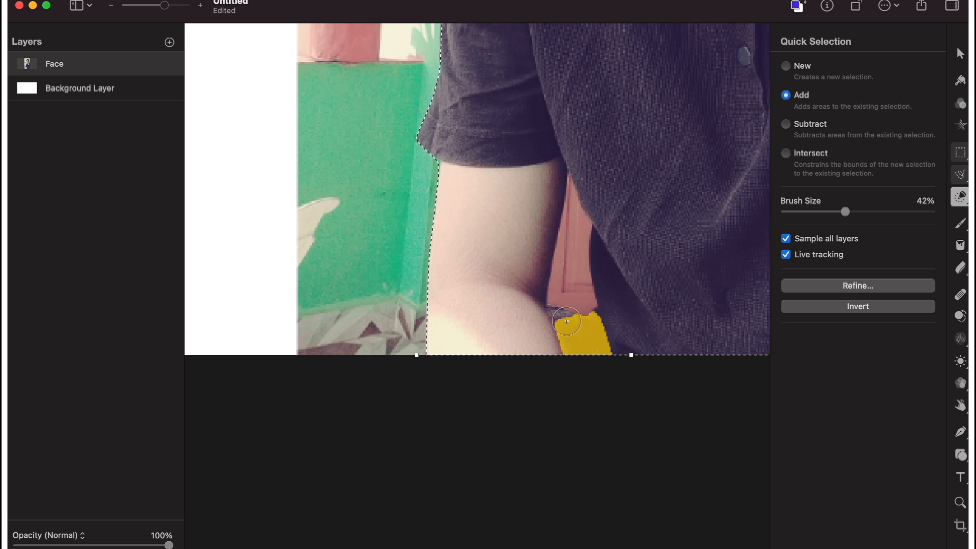
Subtract the whole red door gap between the man's arm and shirt from the selection, up to its narrow tip.
left_click(788, 126)
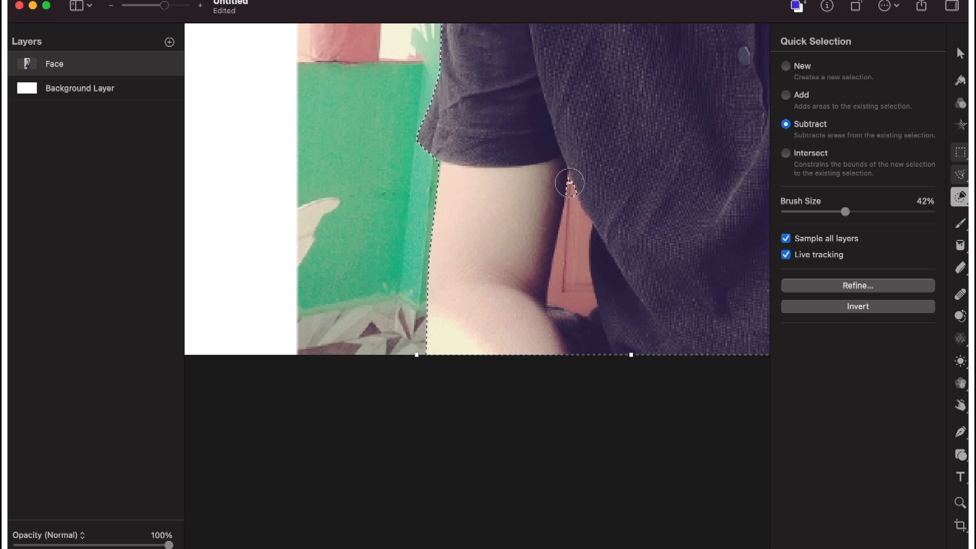
left_click_drag(574, 212, 576, 267)
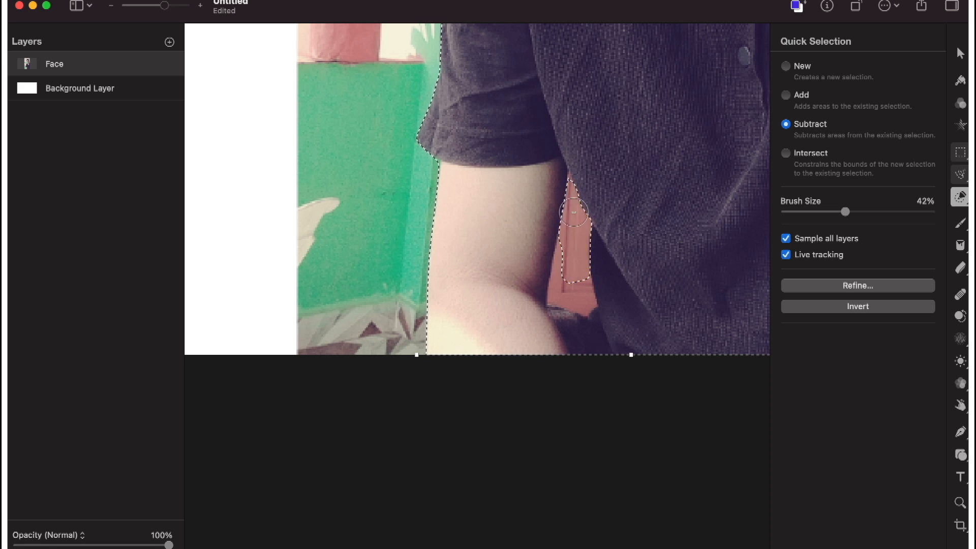
left_click(559, 262)
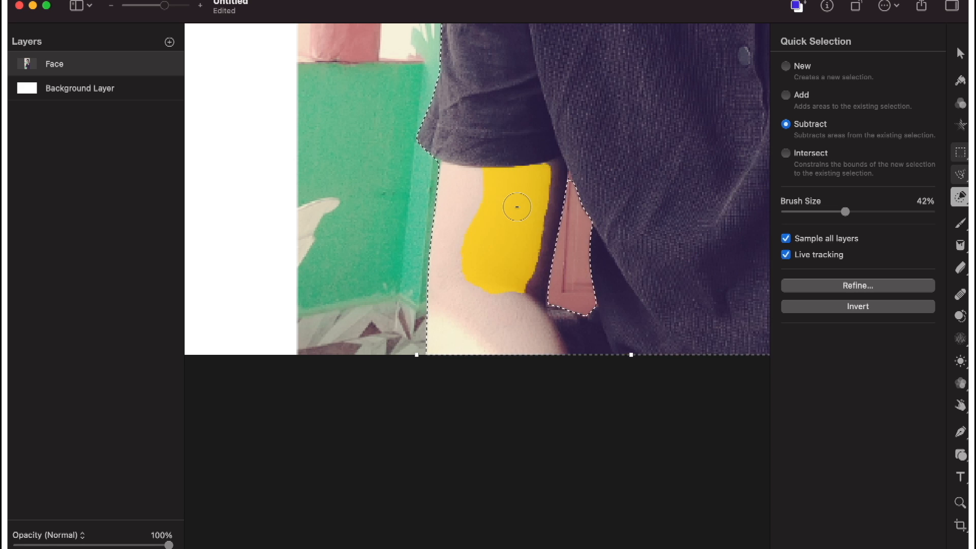
scroll(517, 207, "up", 10)
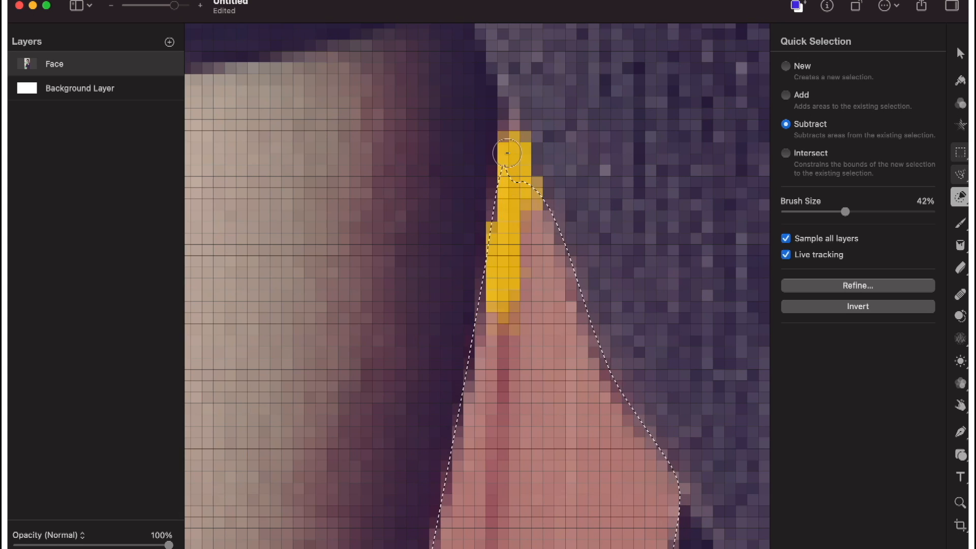
scroll(473, 299, "down", 8)
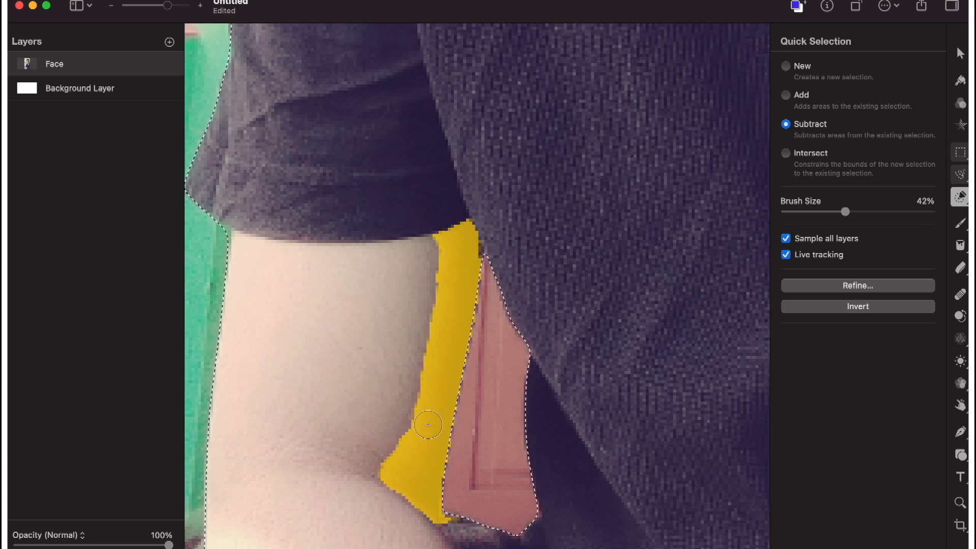
scroll(428, 424, "down", 10)
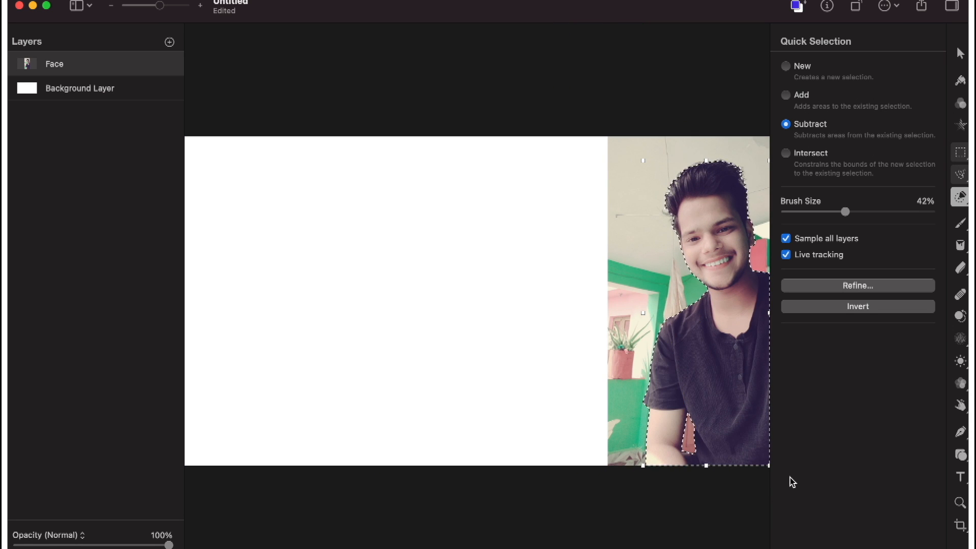
Browse the style preset collections for the Background Layer and choose the Gradient Fills collection.
left_click(92, 88)
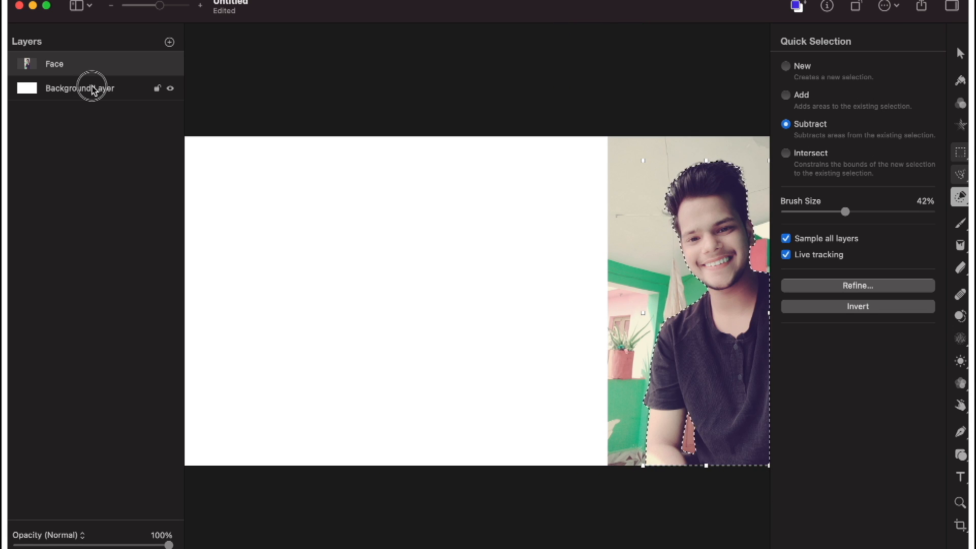
left_click(962, 85)
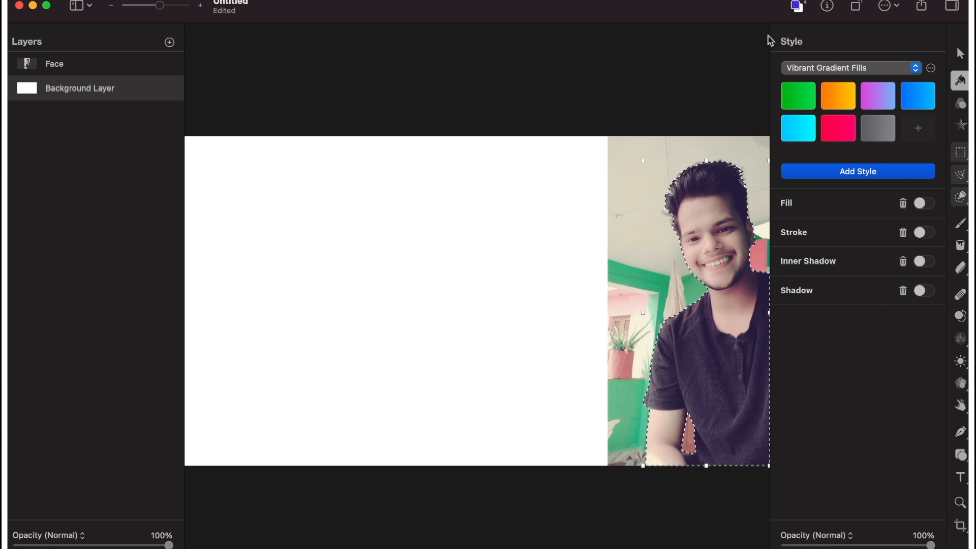
left_click(865, 71)
left_click(842, 56)
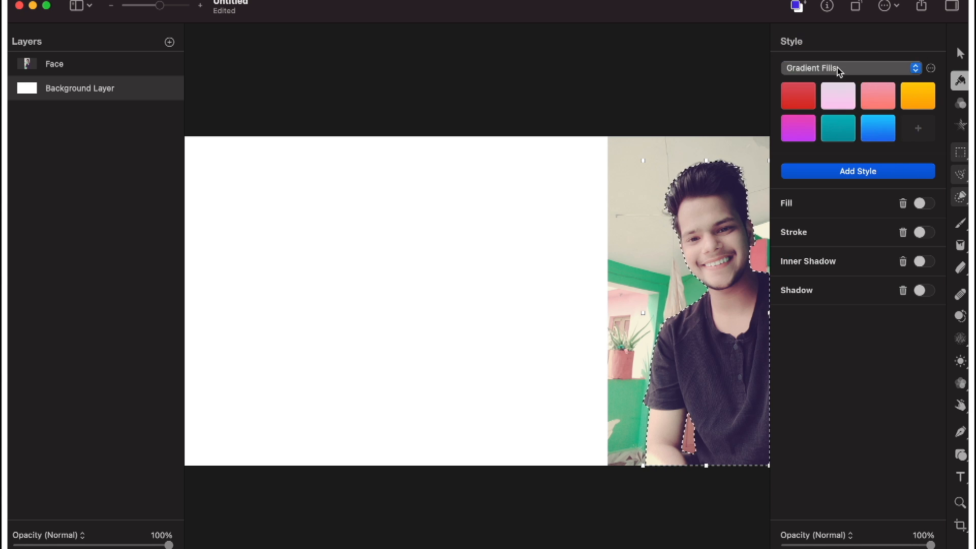
left_click(839, 68)
left_click(837, 83)
left_click(813, 69)
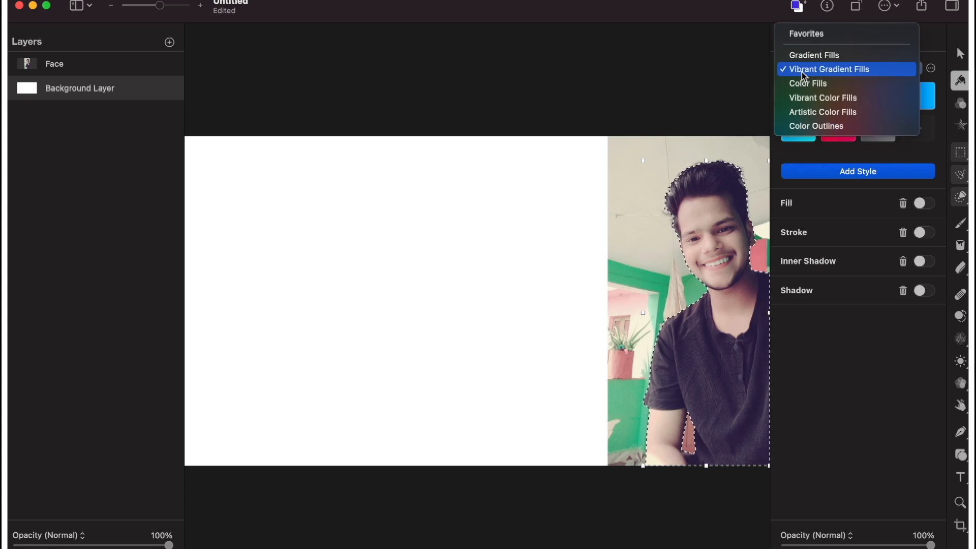
left_click(808, 86)
left_click(816, 70)
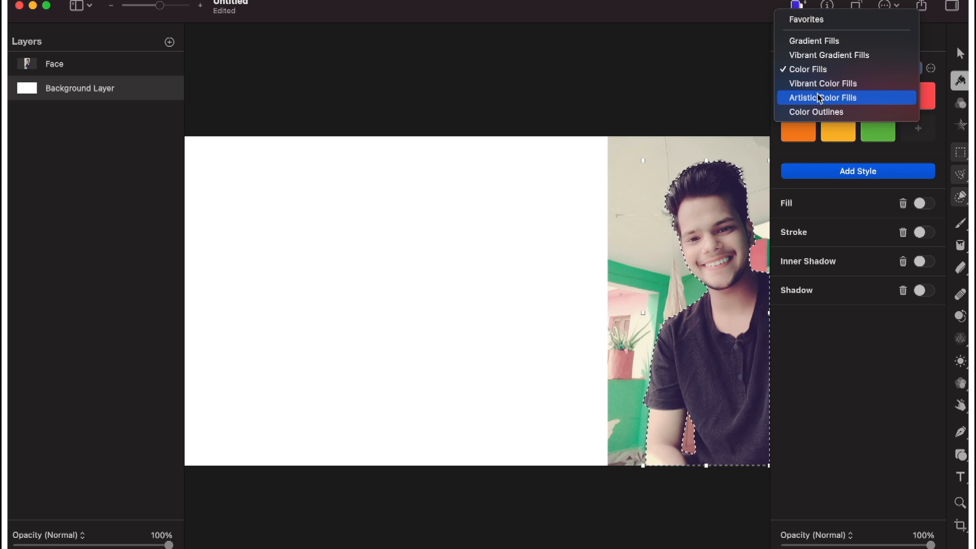
left_click(820, 97)
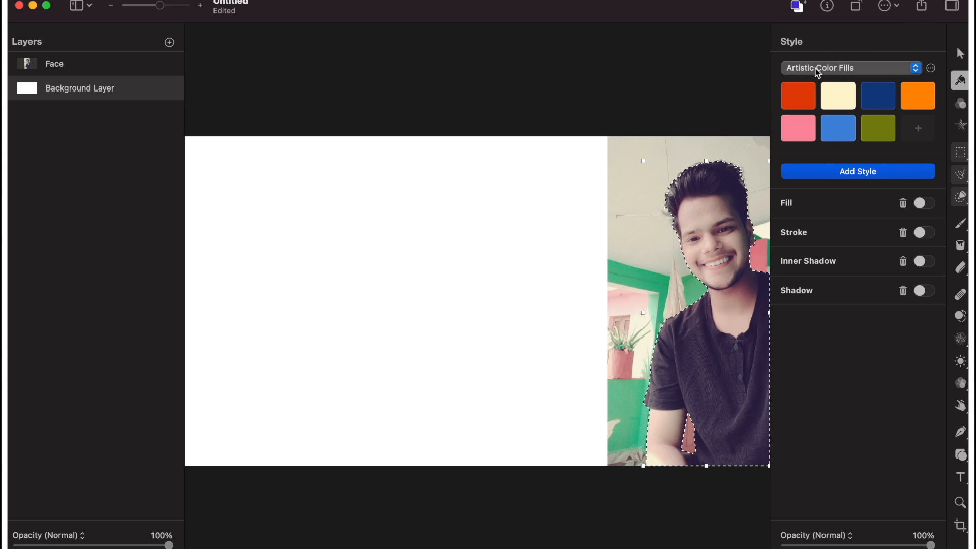
left_click(817, 71)
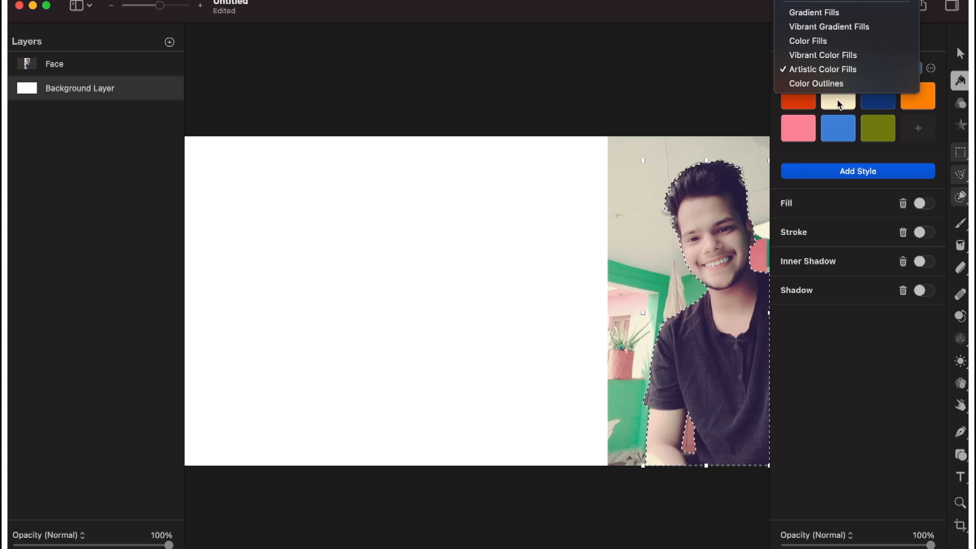
left_click(834, 13)
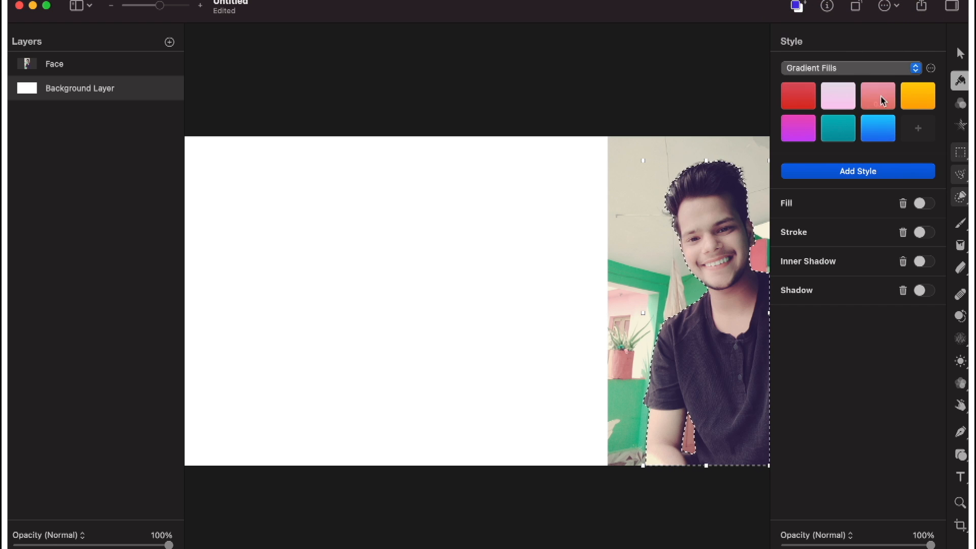
Try several gradient presets on the Background Layer and keep the yellow-orange gradient fill.
left_click(874, 102)
left_click(838, 99)
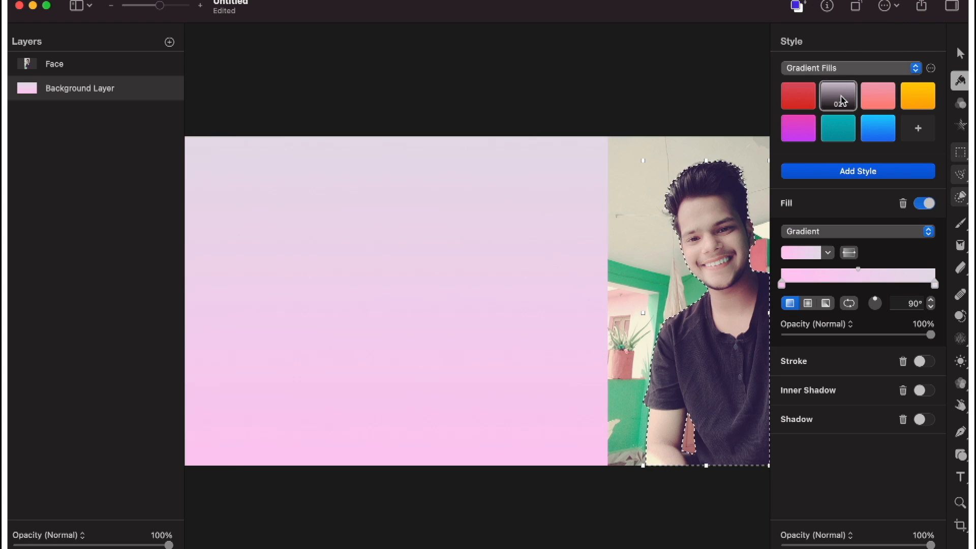
left_click(798, 99)
left_click(801, 135)
left_click(840, 133)
left_click(878, 131)
left_click(921, 101)
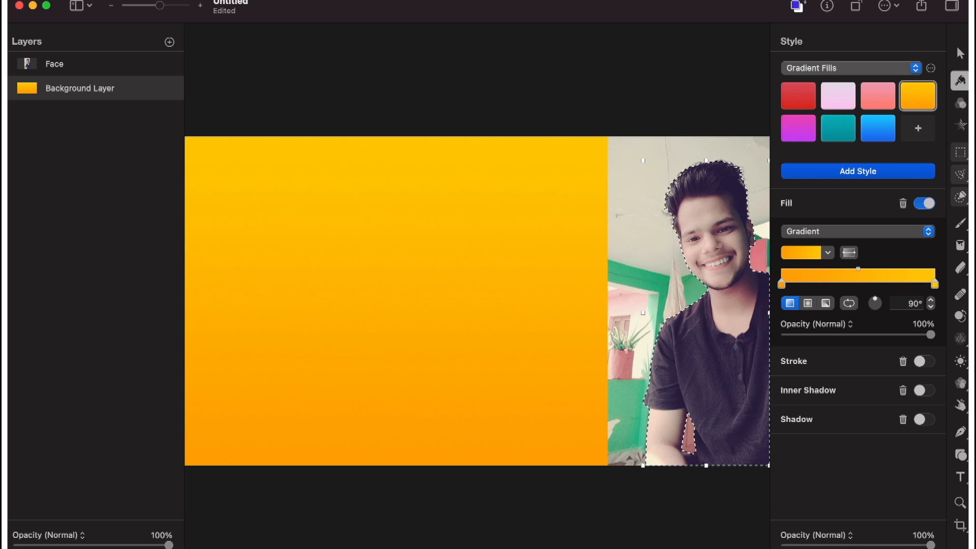
Shift the background gradient's orange stop slightly inward, move its midpoint towards yellow, and set the angle to 67.2°.
mouse_move(783, 286)
left_mouse_down()
mouse_move(808, 279)
mouse_move(787, 284)
left_mouse_up()
mouse_move(862, 271)
left_mouse_down()
mouse_move(811, 256)
mouse_move(914, 258)
mouse_move(889, 258)
left_mouse_up()
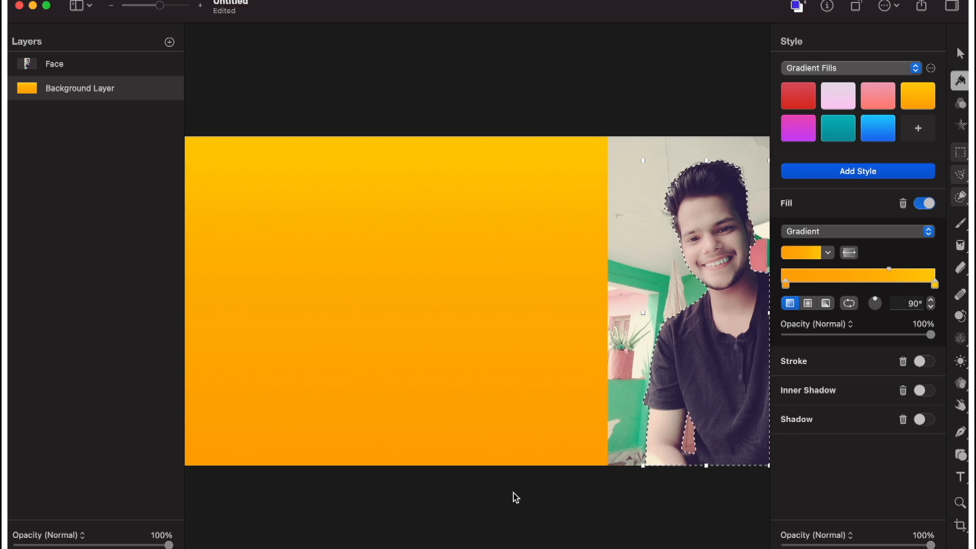
mouse_move(878, 306)
left_mouse_down()
mouse_move(881, 290)
mouse_move(881, 299)
left_mouse_up()
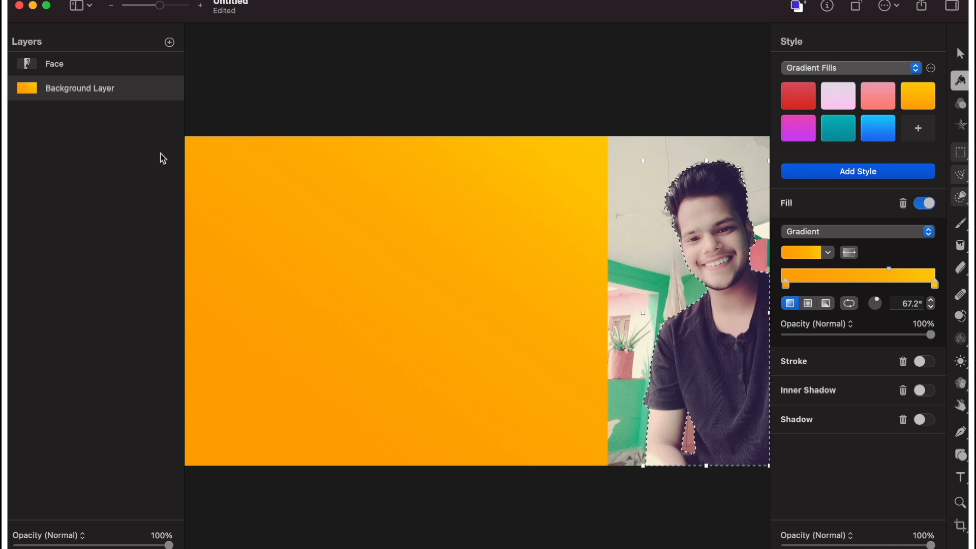
On the Face layer, invert the Quick Selection so it covers everything around the man.
left_click(63, 67)
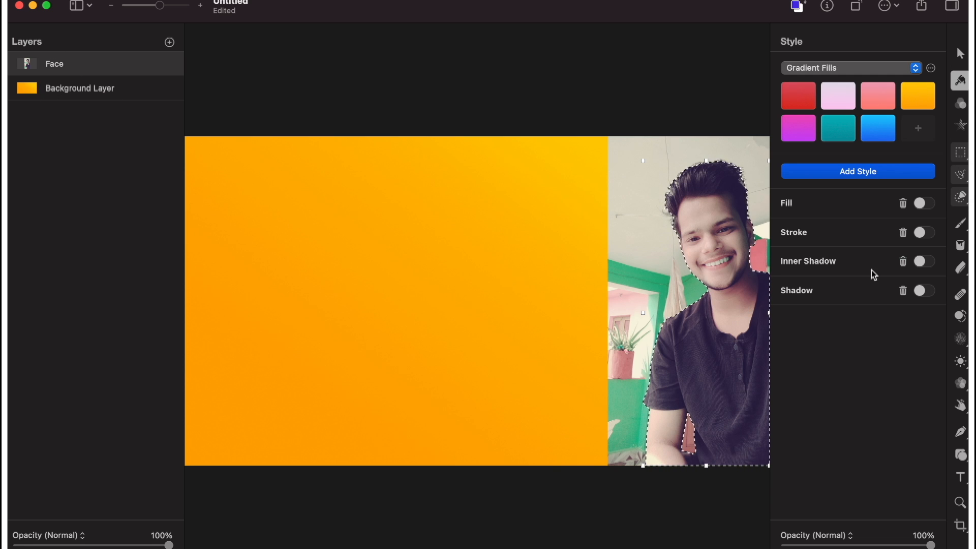
left_click(961, 198)
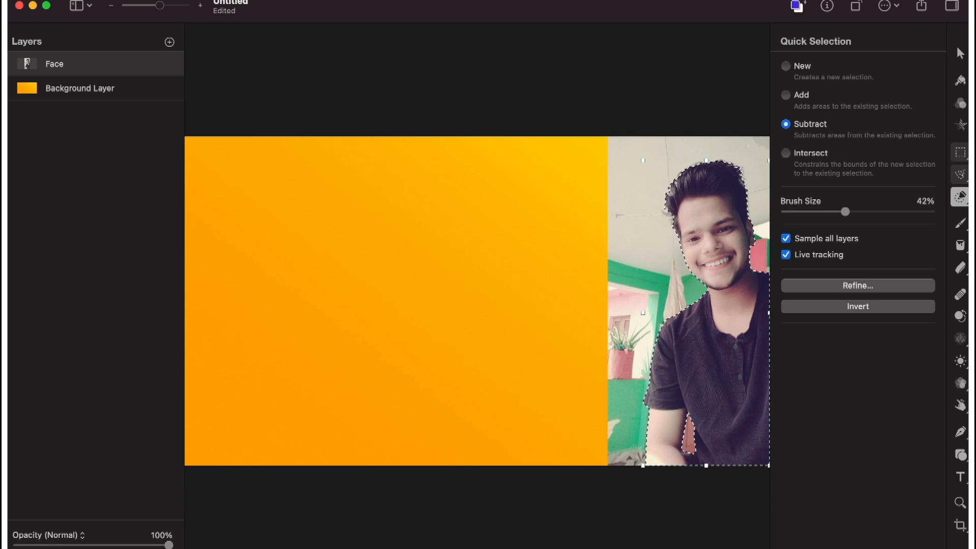
left_click(859, 307)
mouse_move(372, 544)
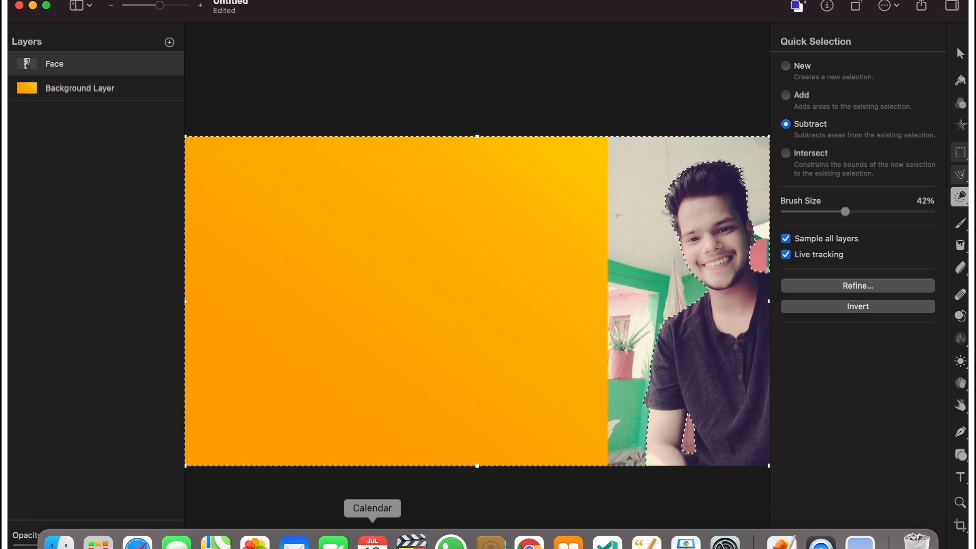
left_click_drag(755, 270, 740, 437)
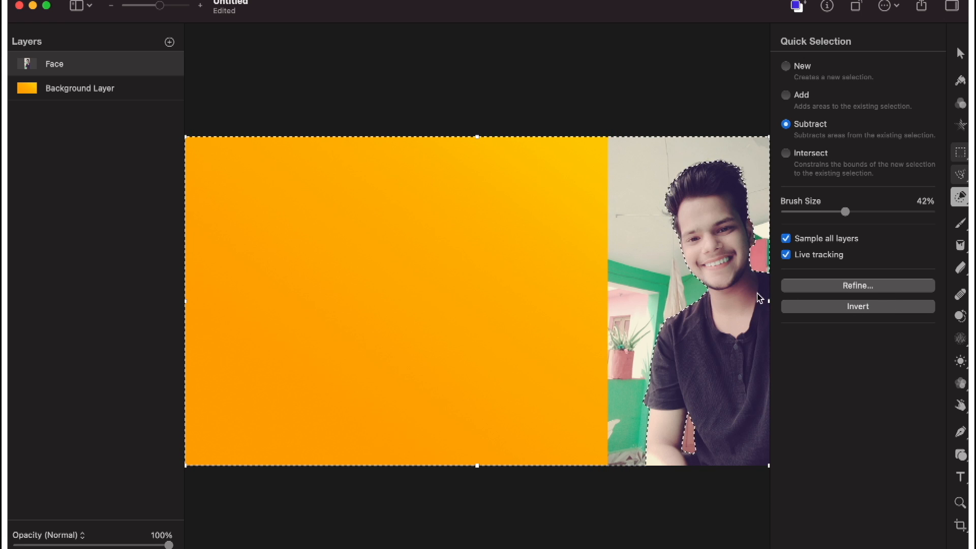
scroll(482, 244, "up", 5)
scroll(481, 244, "right", 8)
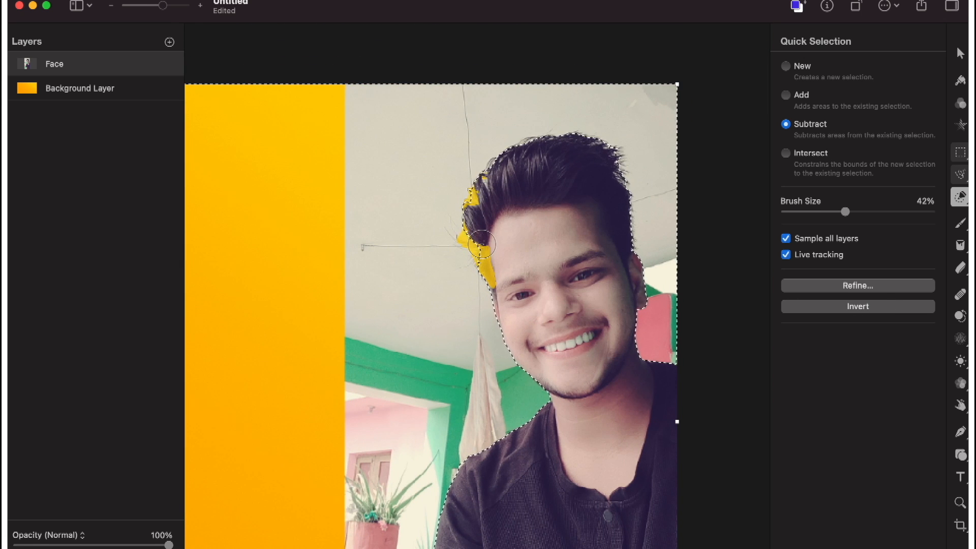
Try deleting the photo background around the man from the Face layer, and undo the deletion.
left_click(880, 308)
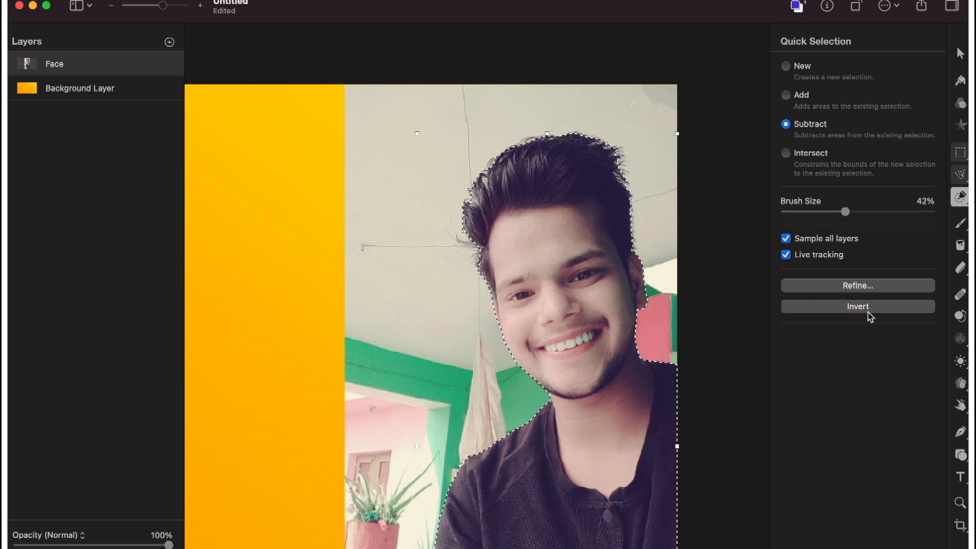
left_click(852, 307)
scroll(545, 146, "down", 5)
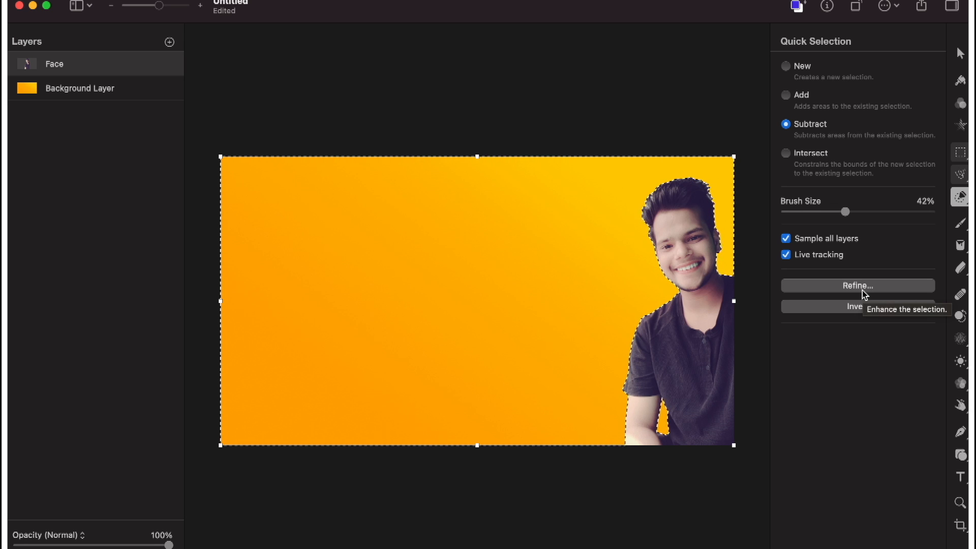
key("super+z")
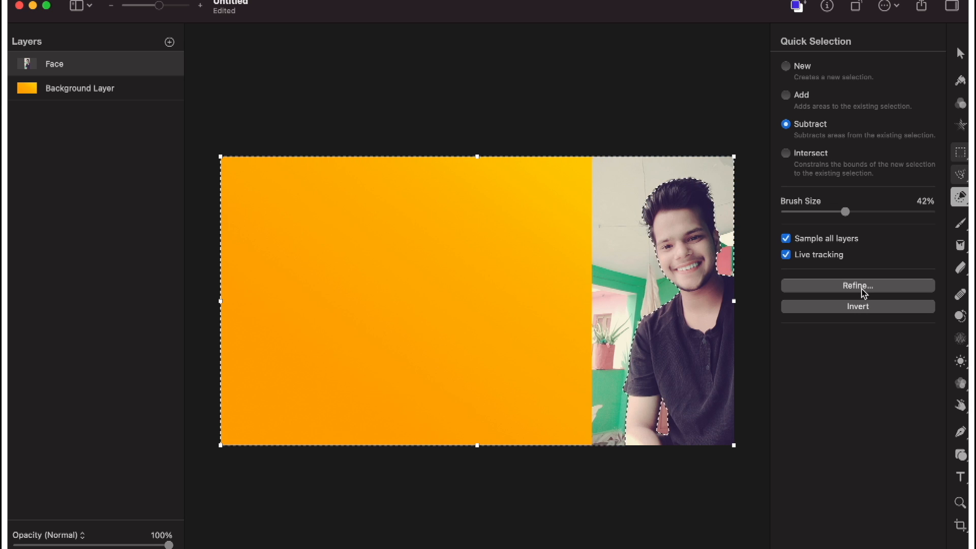
left_click(863, 287)
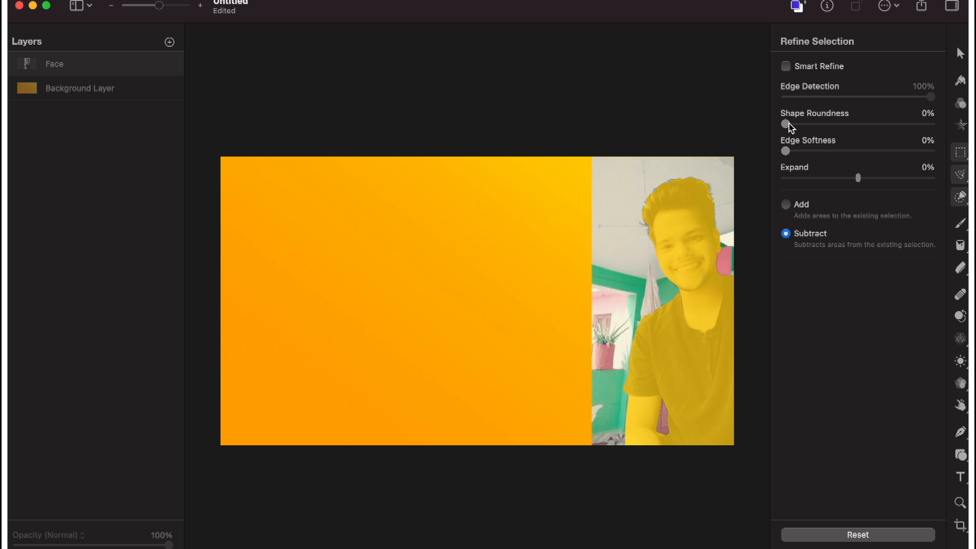
mouse_move(787, 126)
left_mouse_down()
mouse_move(885, 133)
mouse_move(781, 127)
left_mouse_up()
key("Return")
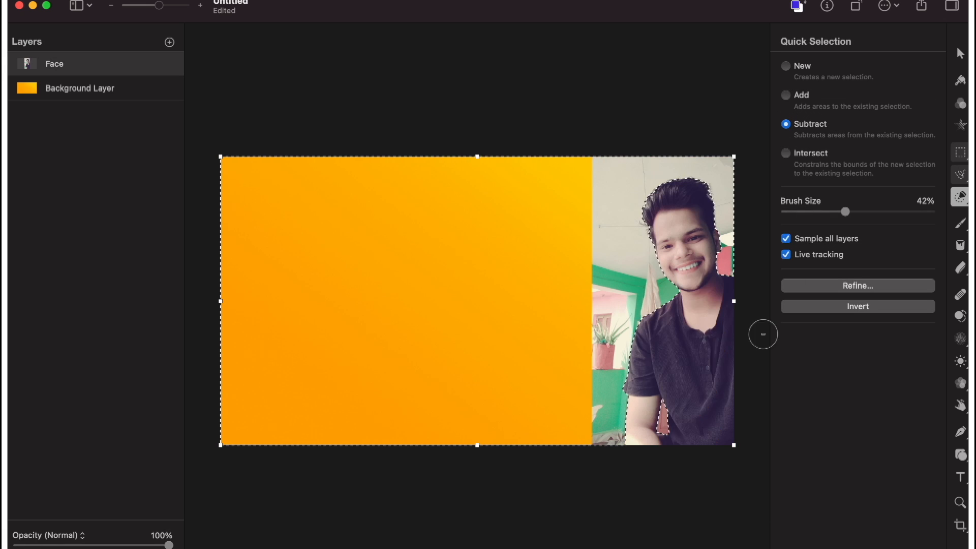
Undo the selection inversion so the man is selected, and refine the selection's shape roundness and edge softness.
key("ctrl+z")
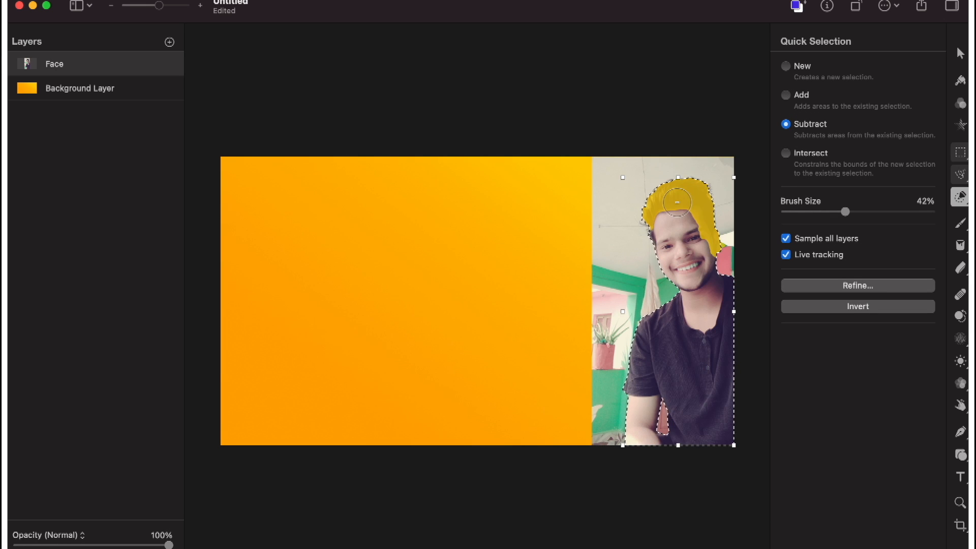
left_click(858, 286)
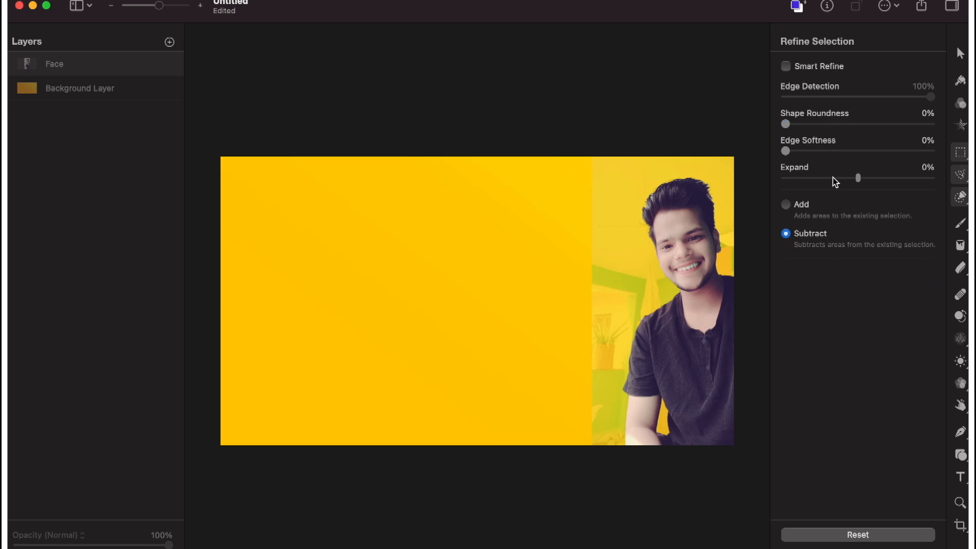
left_click(786, 128)
left_click_drag(796, 126, 791, 152)
left_click(897, 548)
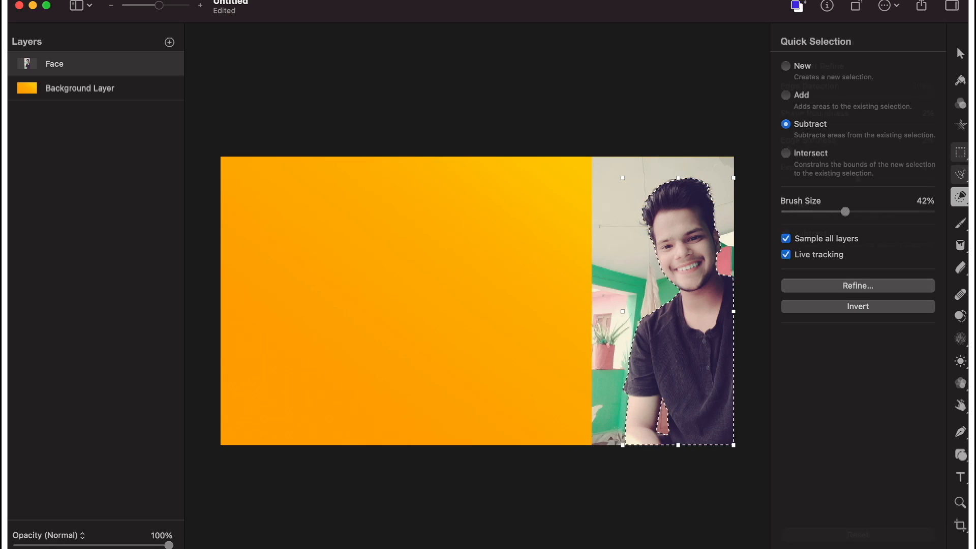
Invert the selection around the man, delete the photo background from the Face layer, and deselect.
key("Delete")
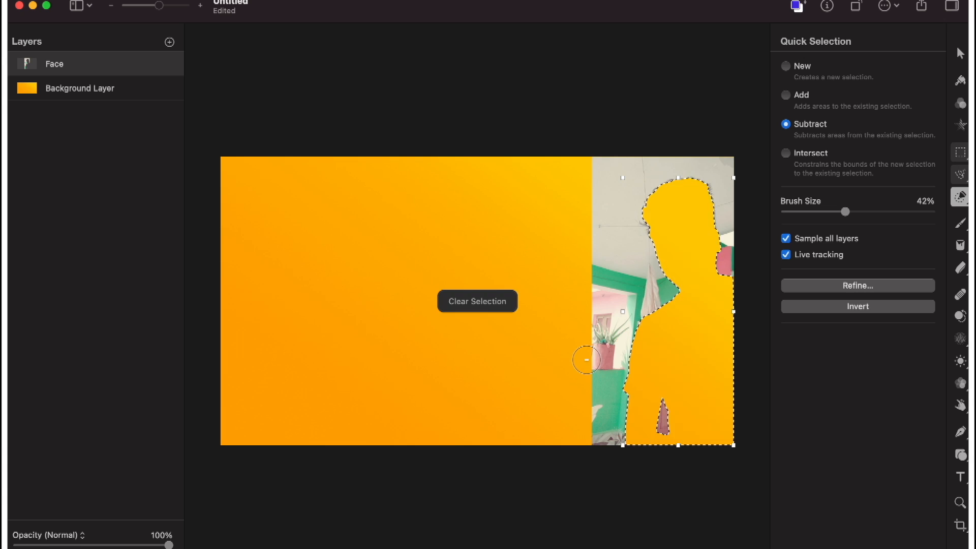
key("super+z")
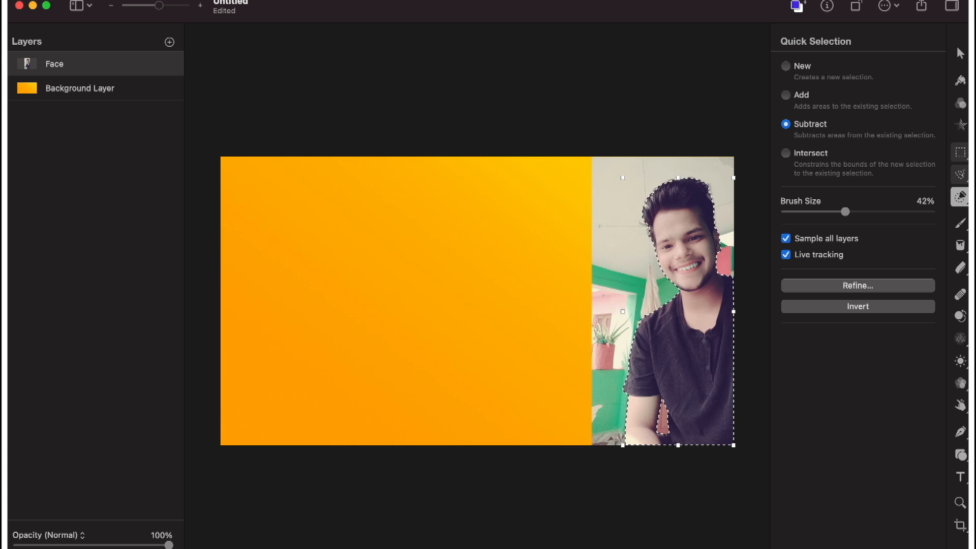
left_click(850, 307)
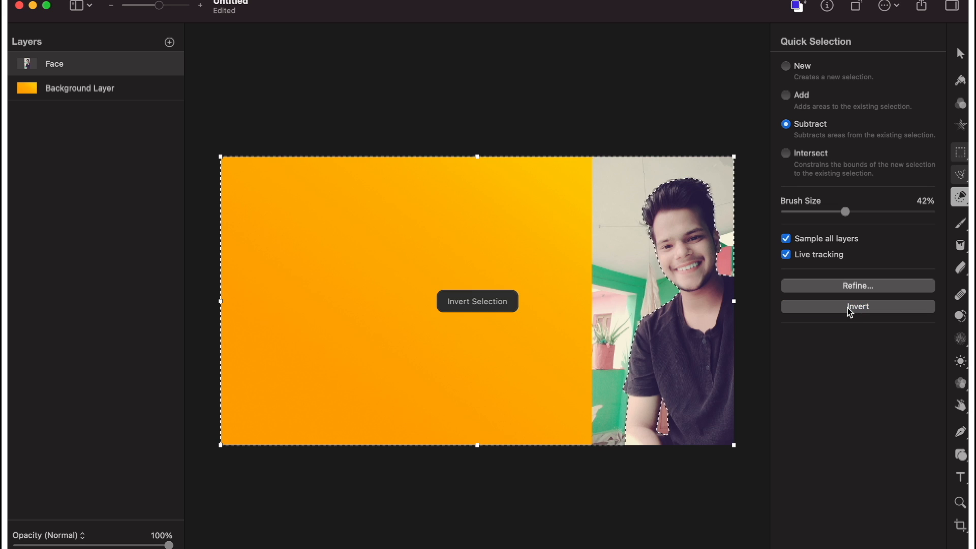
key("Delete")
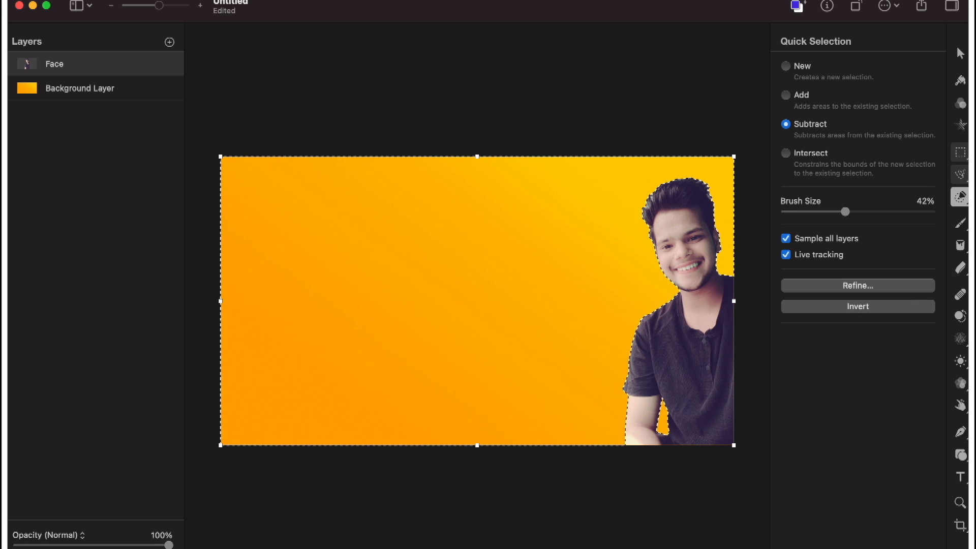
key("super+d")
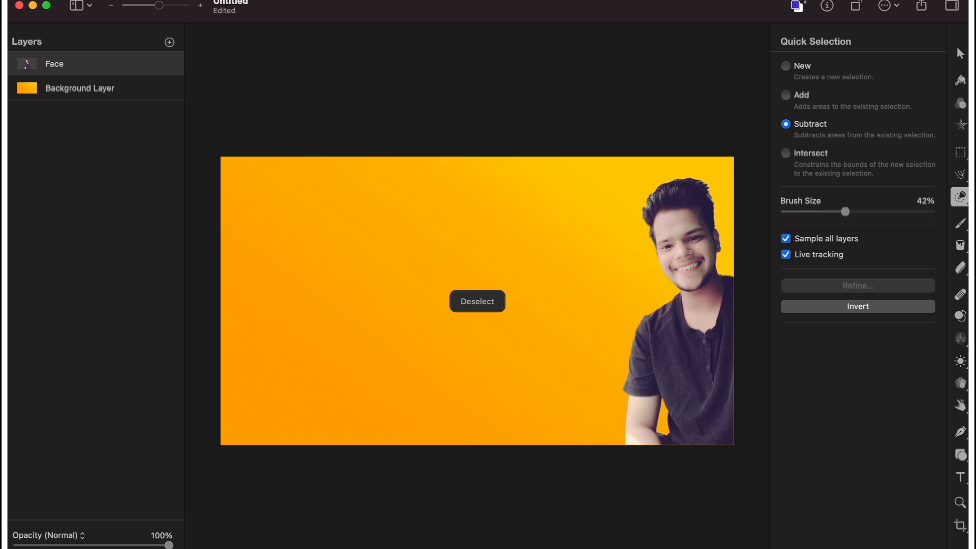
Enlarge the Face layer proportionally to about 357 × 857 px and place it at the canvas's right edge, about X 923, Y 19 px.
left_click(961, 49)
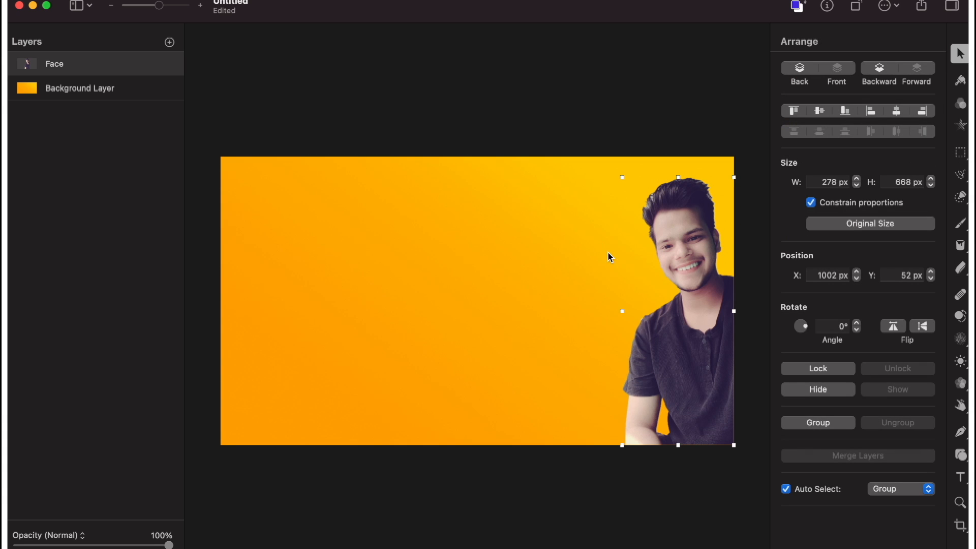
left_click_drag(621, 176, 524, 140)
left_click_drag(656, 195, 585, 201)
left_click_drag(682, 348, 682, 301)
left_click_drag(656, 238, 675, 233)
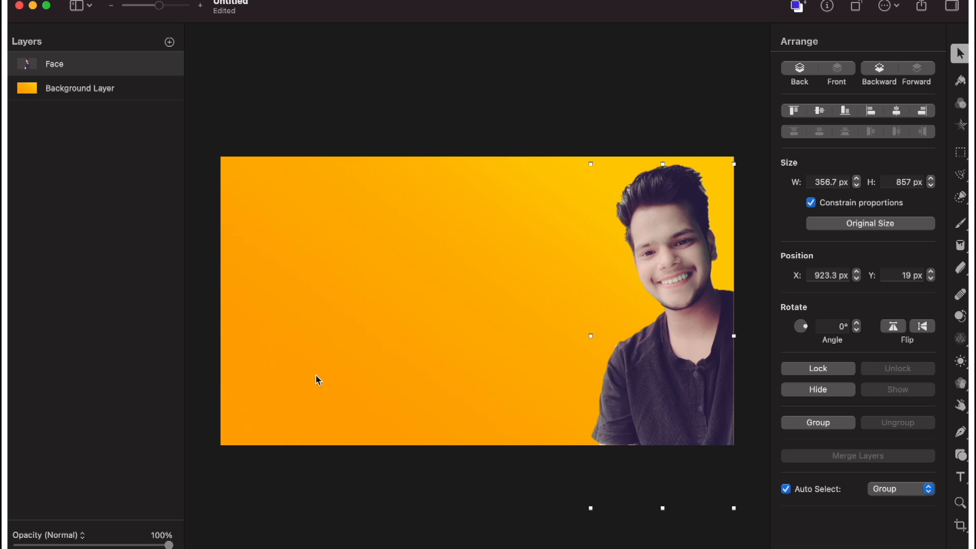
Add a centered black stroke to the Face layer and set its width to 8 px.
scroll(316, 380, "up", 4)
scroll(315, 381, "down", 4)
scroll(315, 380, "up", 3)
scroll(316, 381, "down", 3)
scroll(316, 380, "up", 2)
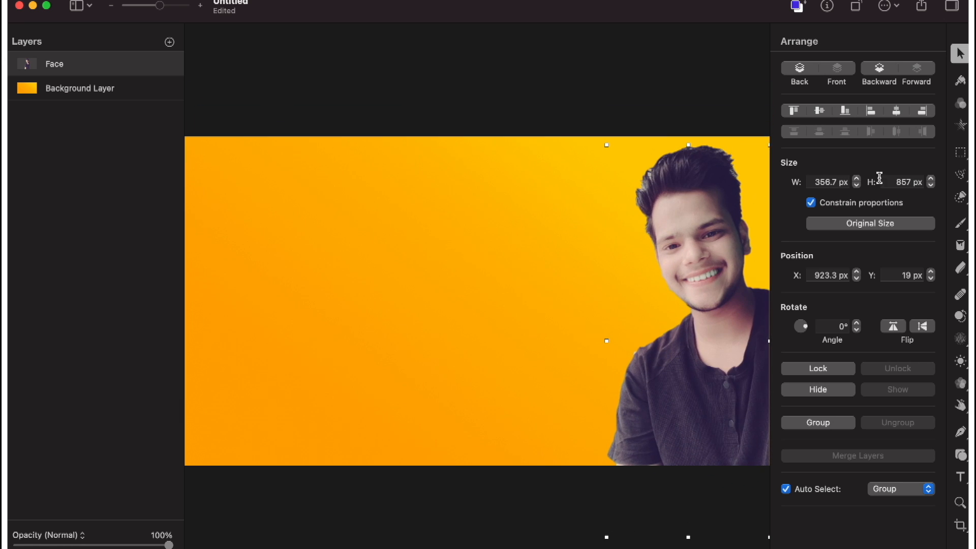
left_click(962, 82)
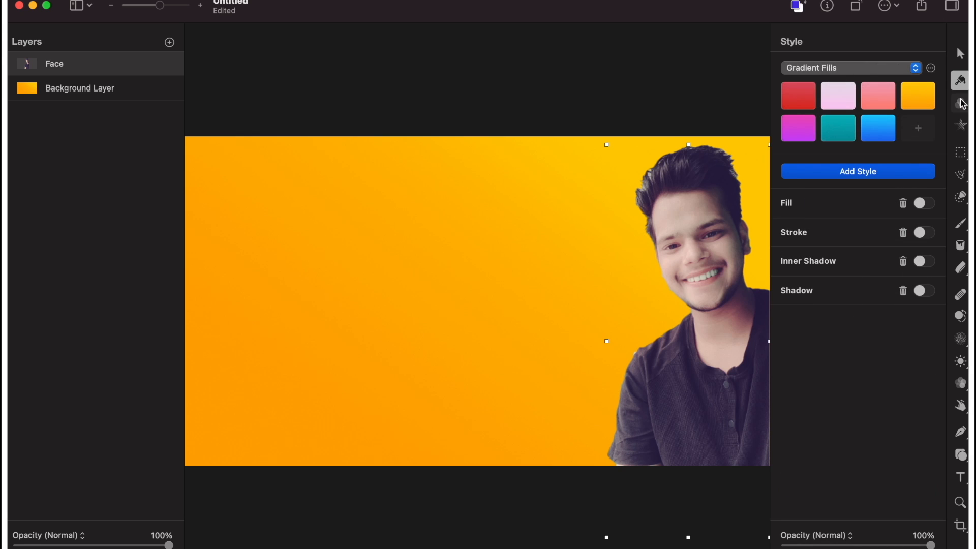
left_click(922, 233)
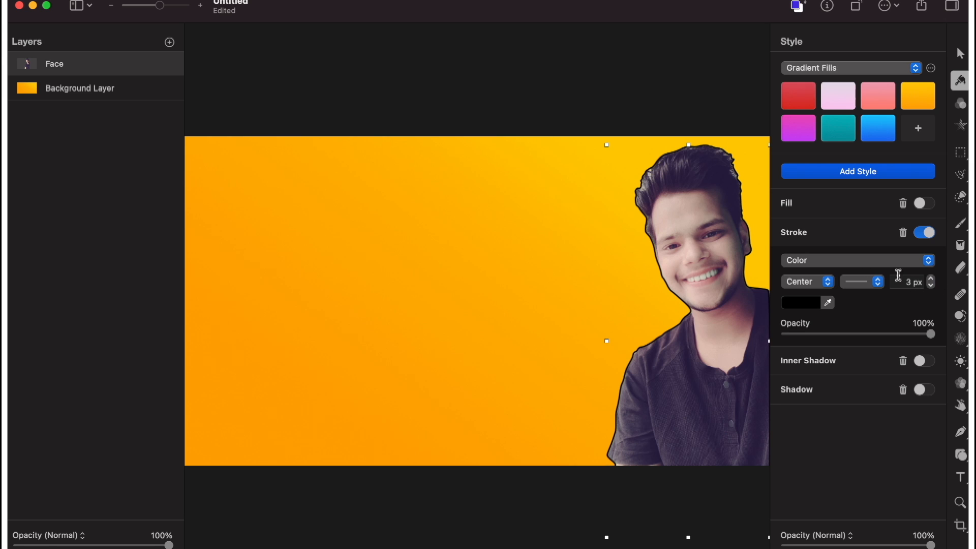
left_click(931, 279)
left_click(931, 278)
left_click(932, 279)
left_click(931, 279)
left_click(931, 278)
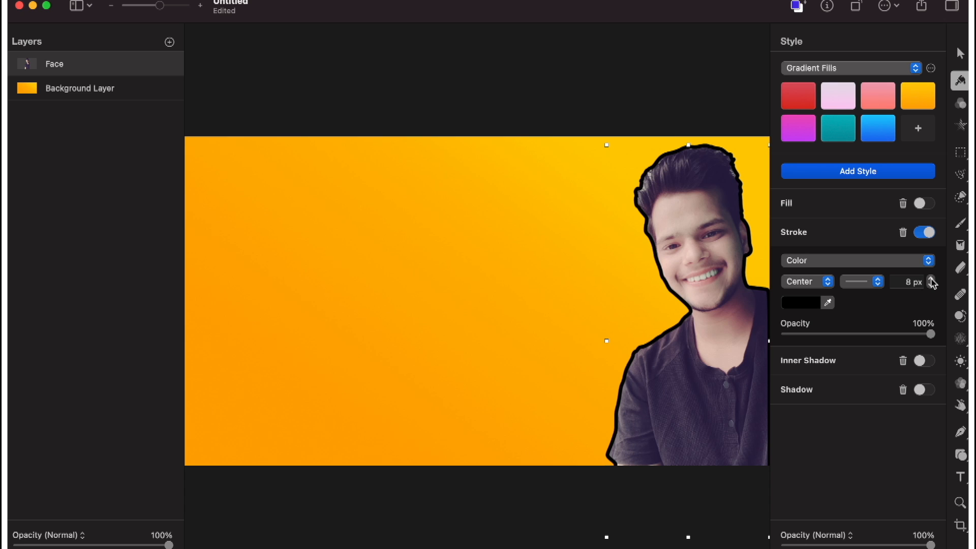
Try off-white F0EDE4 as the Face layer's stroke color, and sample the dark purple of the man's shirt instead.
key("super+minus")
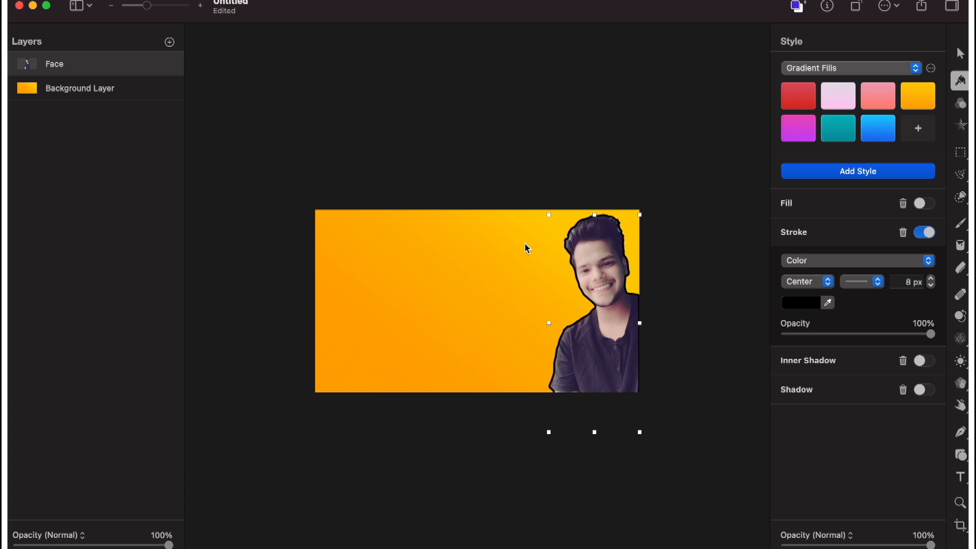
key("super+plus")
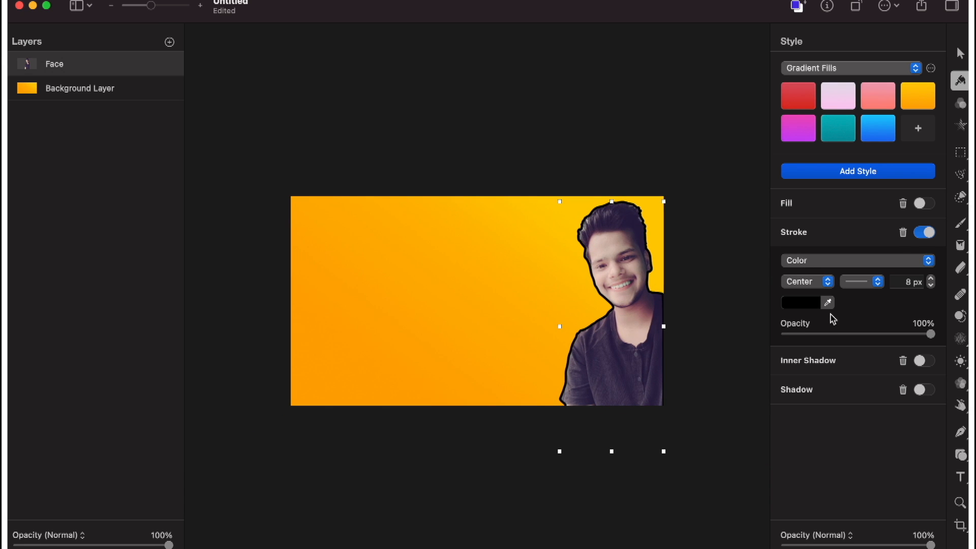
left_click(813, 304)
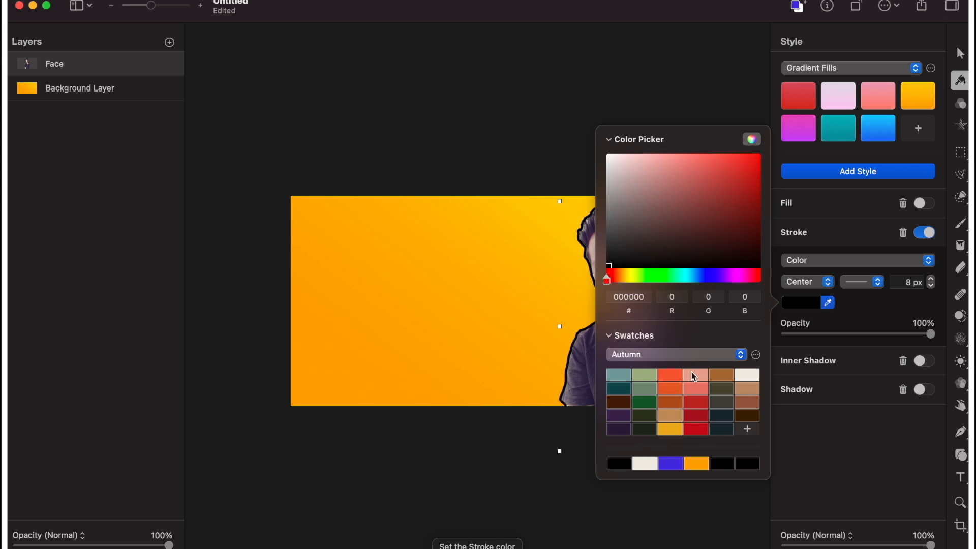
left_click(646, 469)
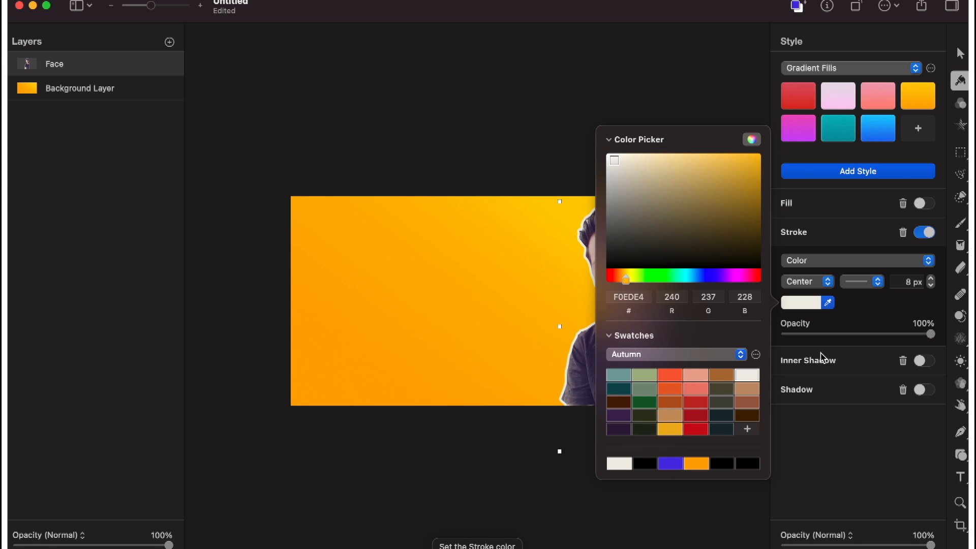
left_click(863, 421)
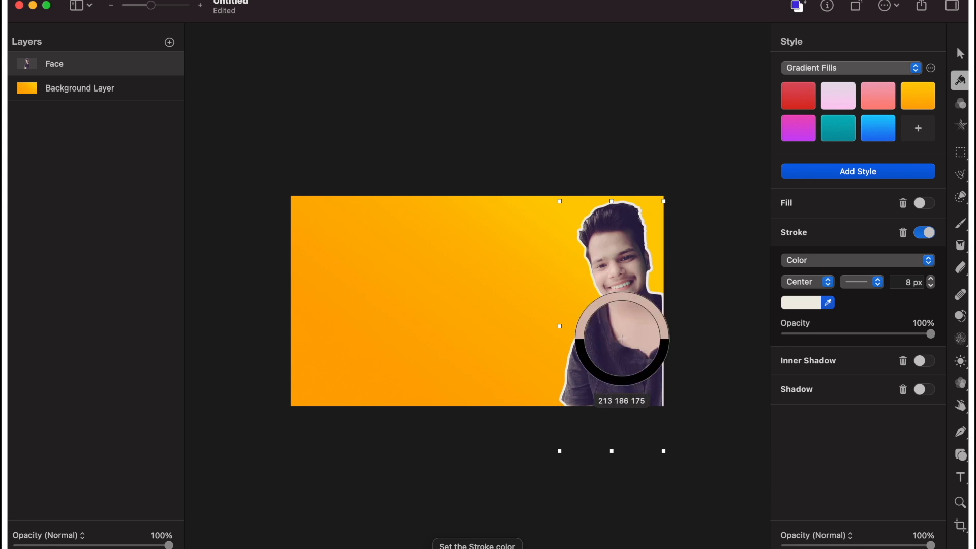
left_click(931, 279)
left_click(932, 279)
left_click(931, 286)
left_click(931, 287)
left_click(931, 286)
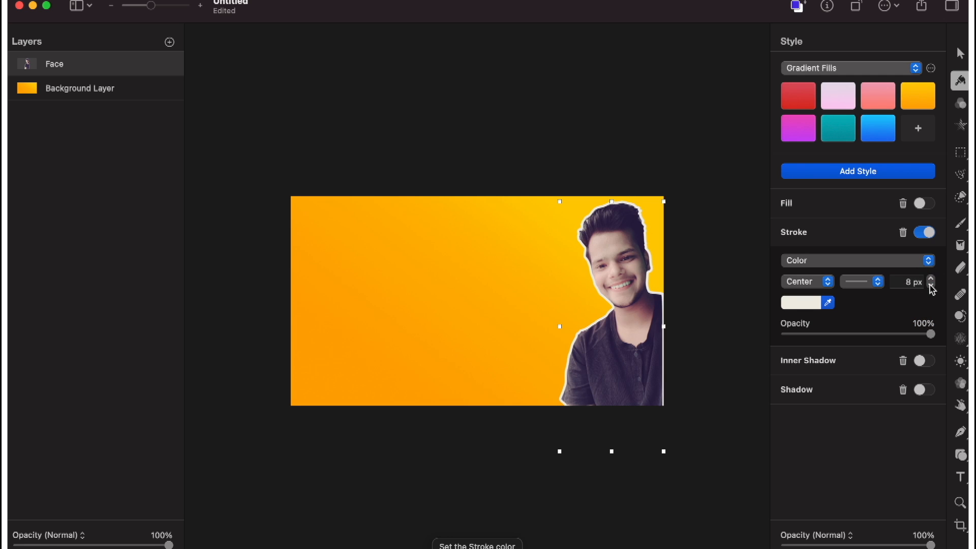
left_click(653, 346)
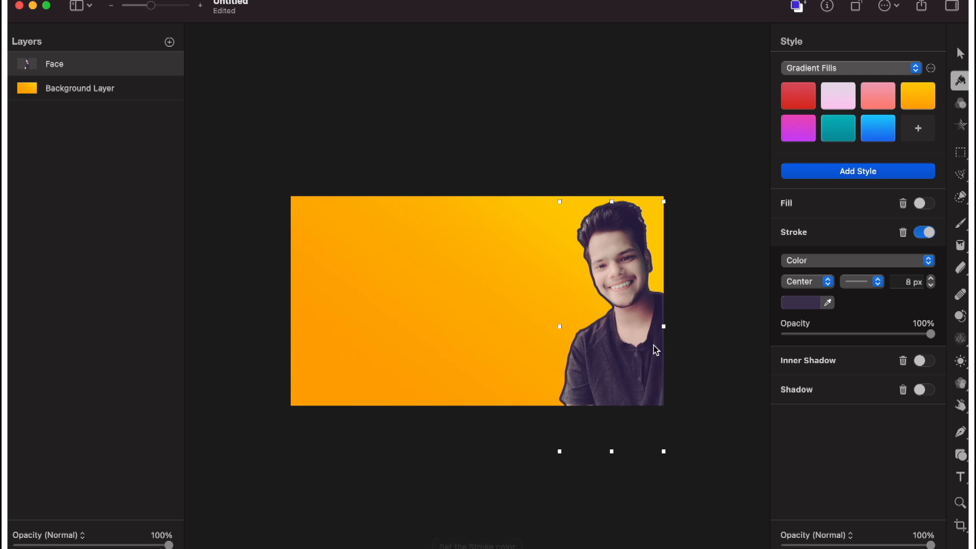
Set the Face layer's stroke color to off-white F0EDE4 and its width to 10 px.
left_click(817, 304)
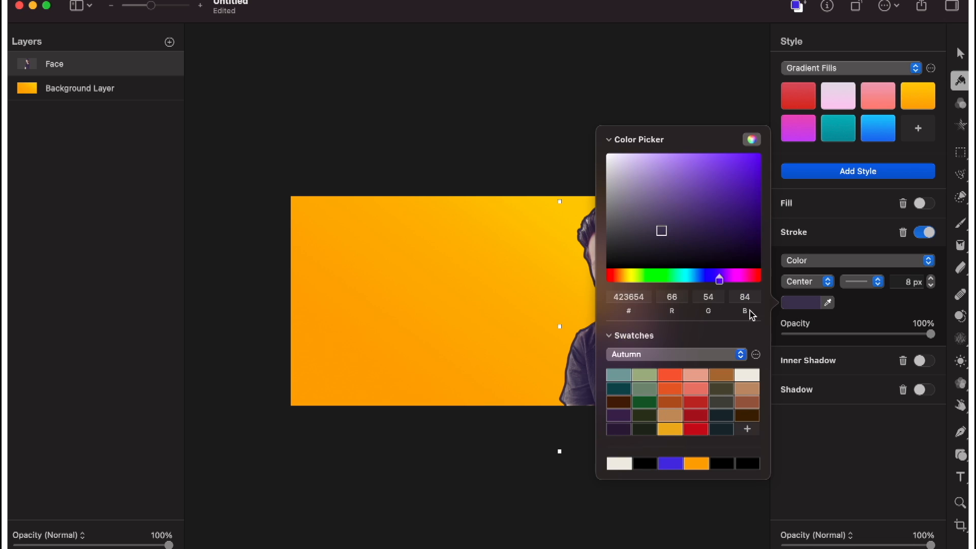
left_click(619, 464)
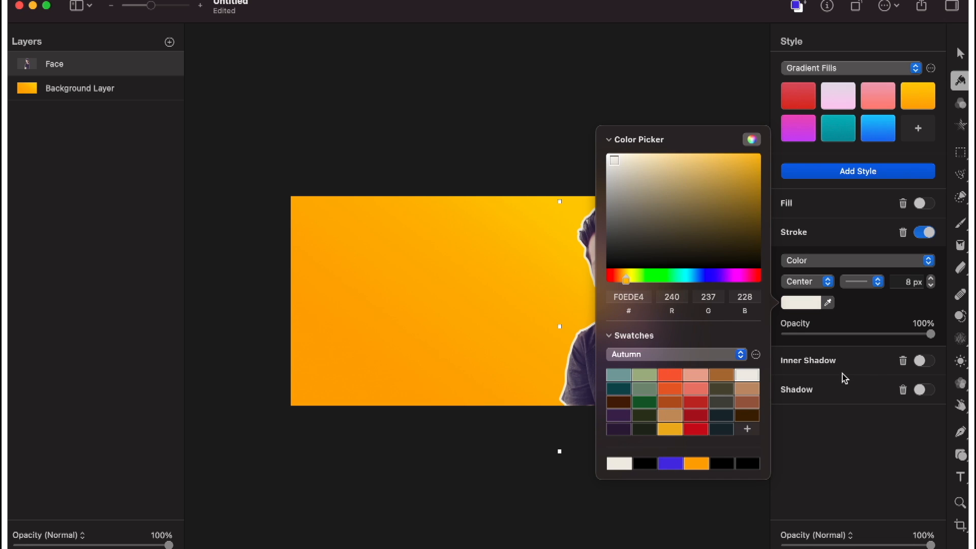
left_click(854, 324)
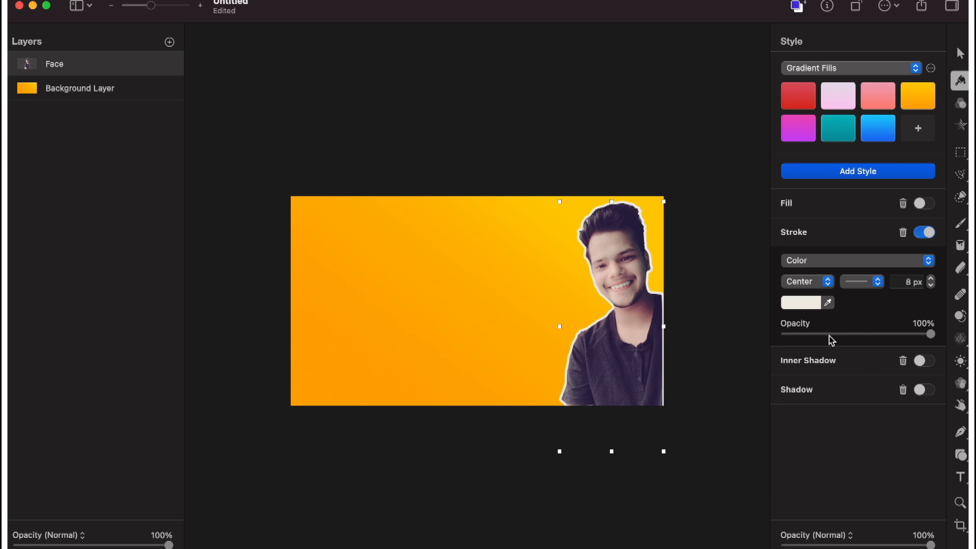
left_click(930, 280)
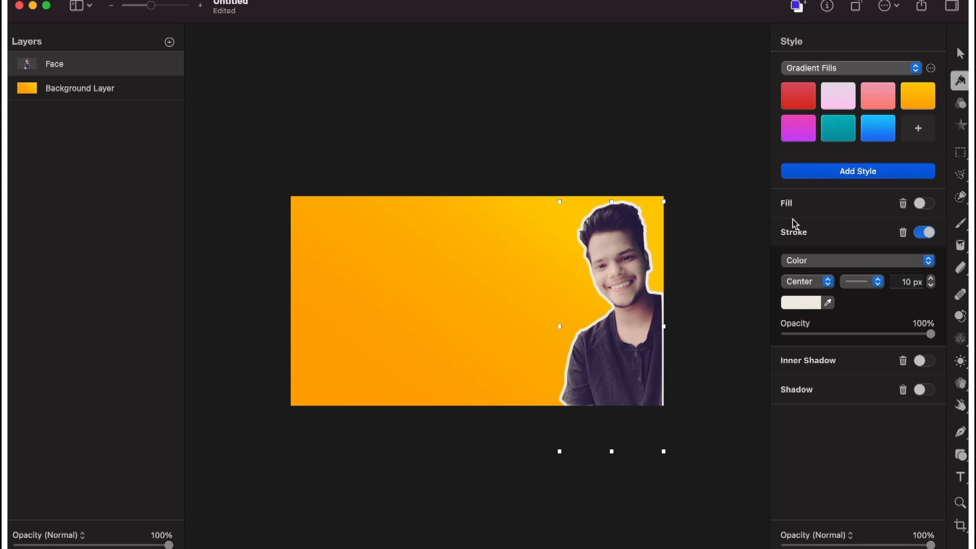
Nudge the Face layer slightly upward to Y 17 px.
key("super+equal")
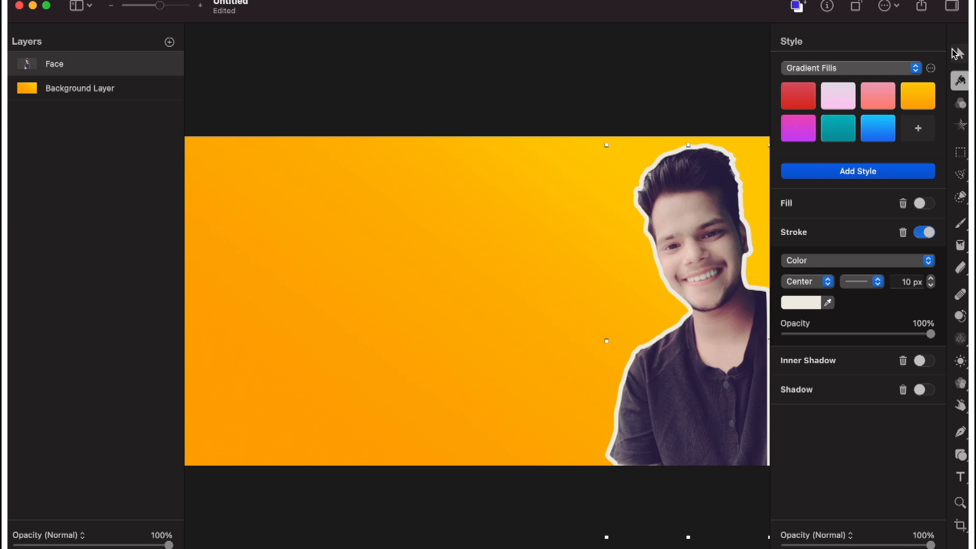
left_click(958, 53)
left_click_drag(689, 278, 692, 272)
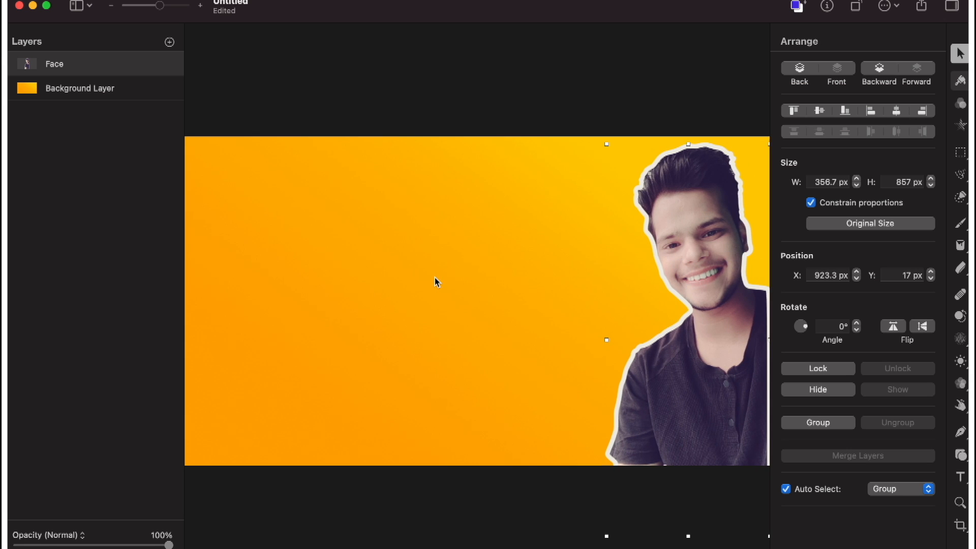
key("super+minus")
left_click(431, 300)
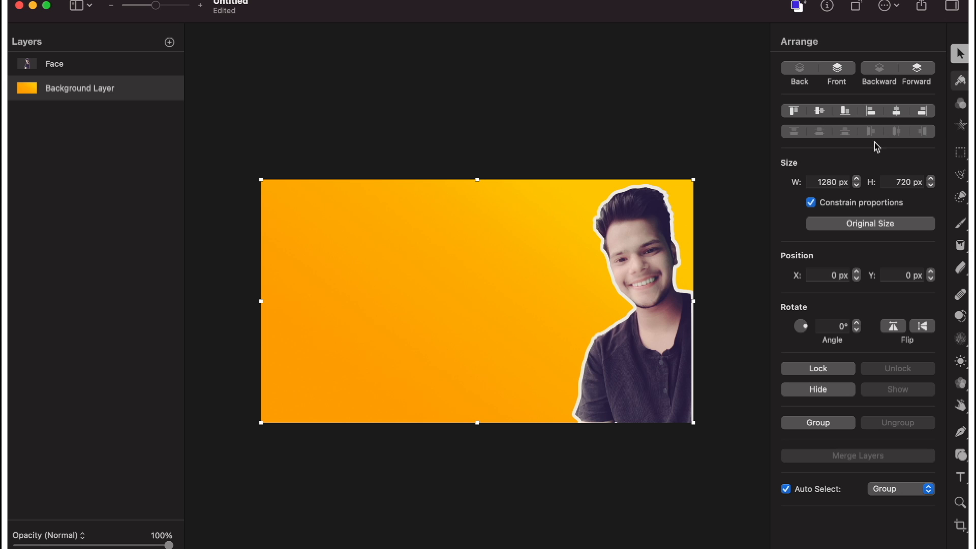
left_click(961, 103)
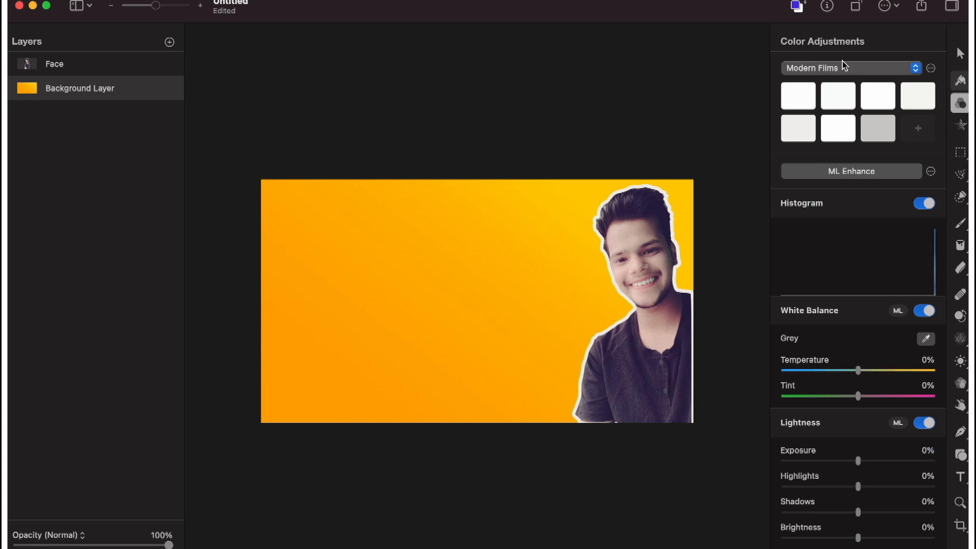
scroll(813, 277, "down", 15)
scroll(814, 277, "up", 15)
left_click(961, 81)
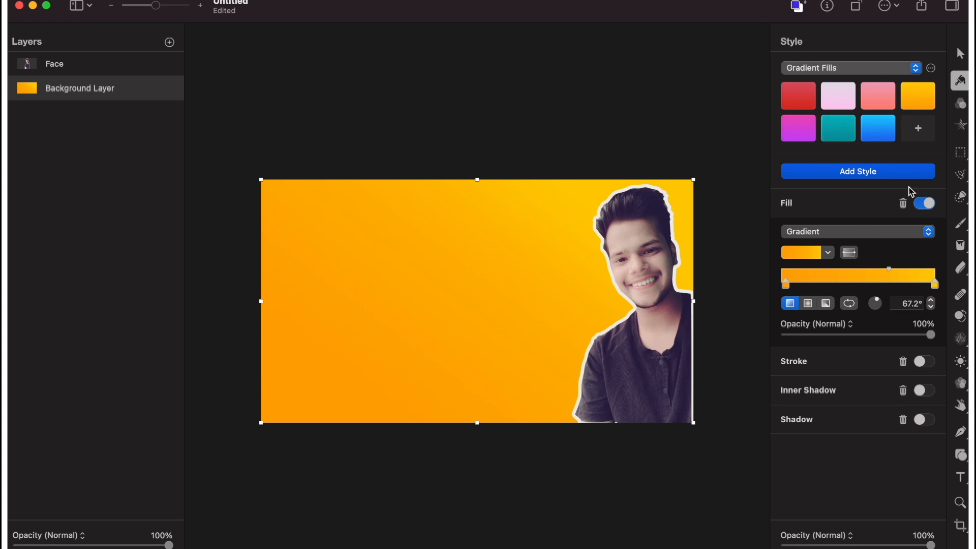
left_click(959, 104)
Change the Face layer's stroke color to black and set its width to 11 px.
left_click(53, 65)
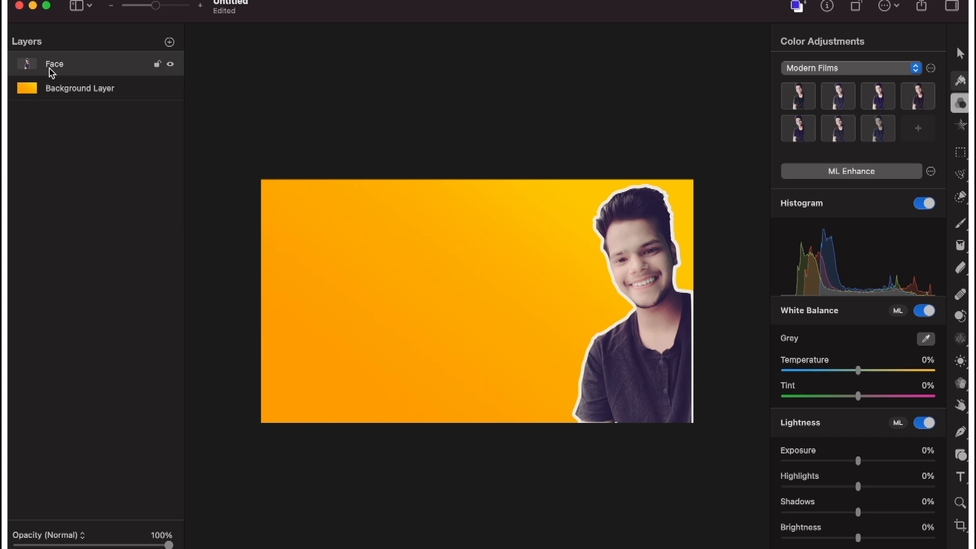
left_click(961, 80)
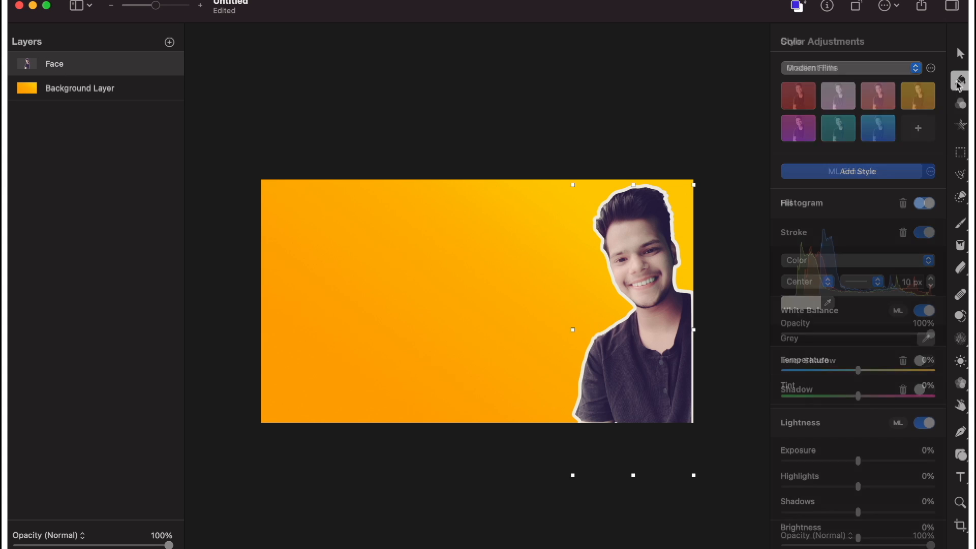
left_click(819, 305)
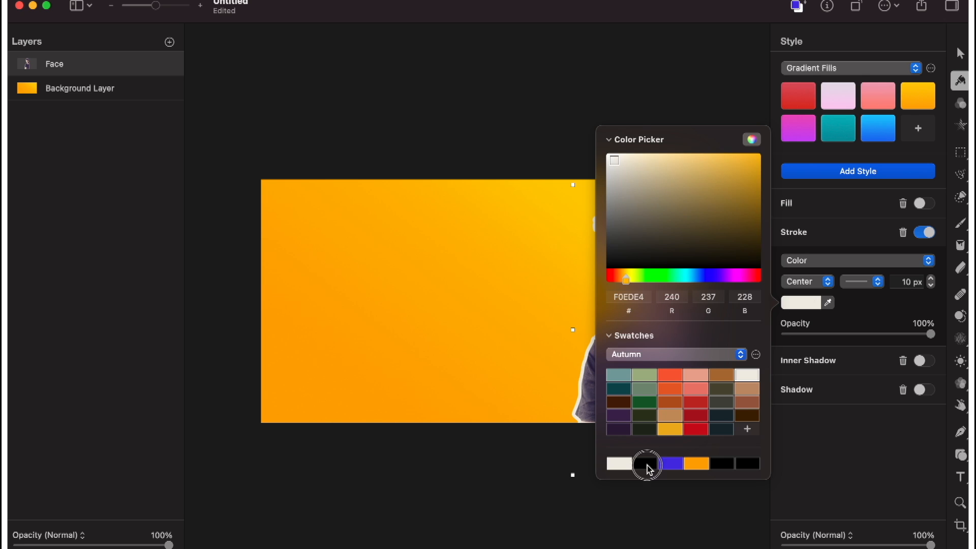
left_click(647, 463)
left_click(791, 464)
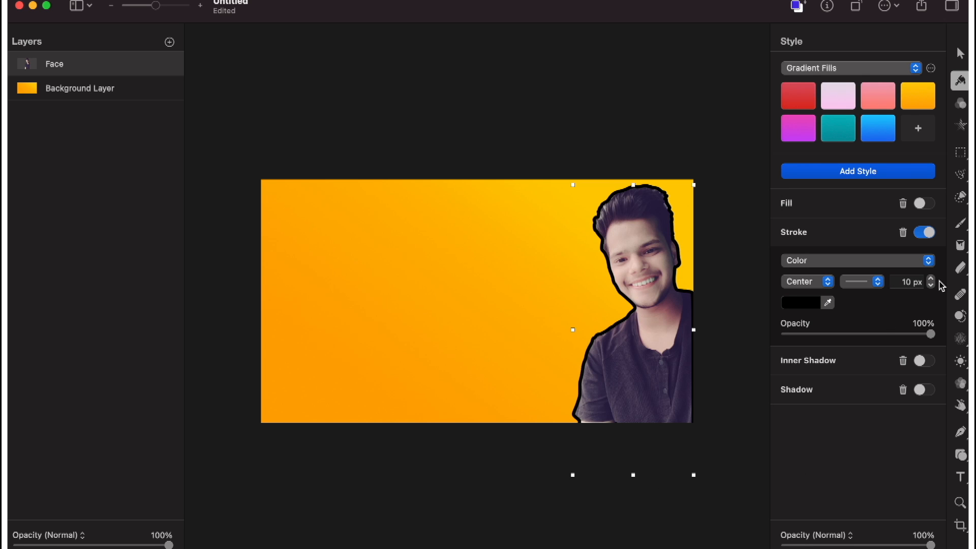
left_click(932, 280)
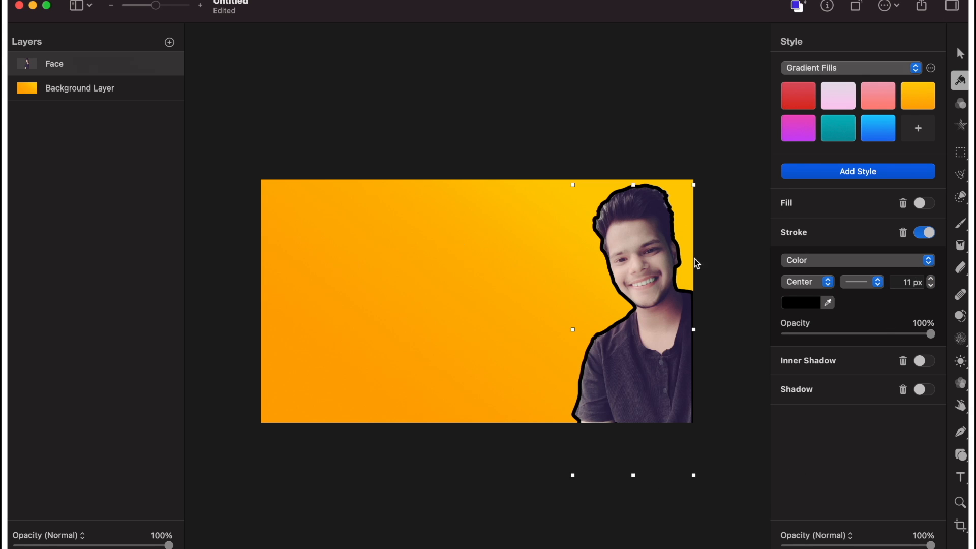
Reduce the Face layer's black stroke width to 8 px.
left_click(933, 285)
left_click(931, 285)
left_click(931, 285)
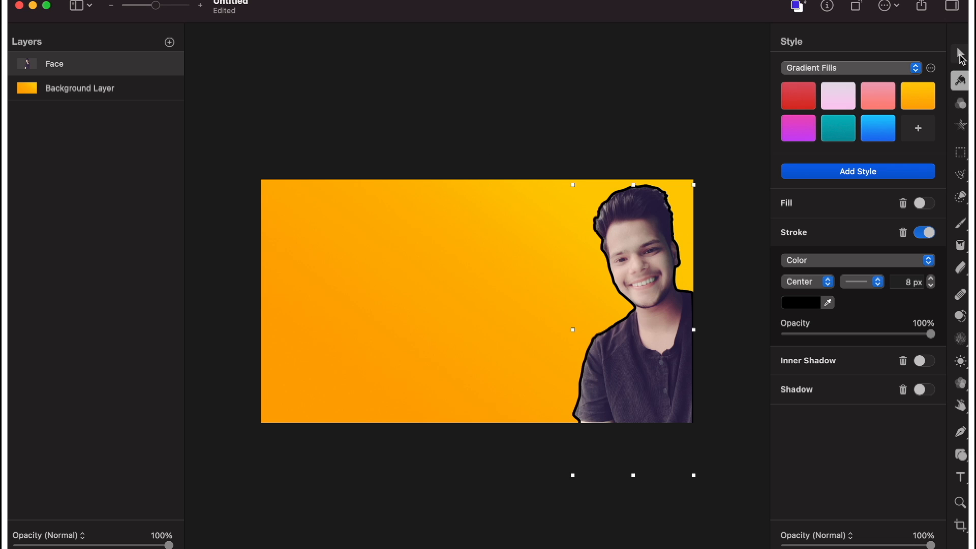
Adjust the Face layer's lightness in Color Adjustments, including a Black Point of 60%.
left_click(964, 104)
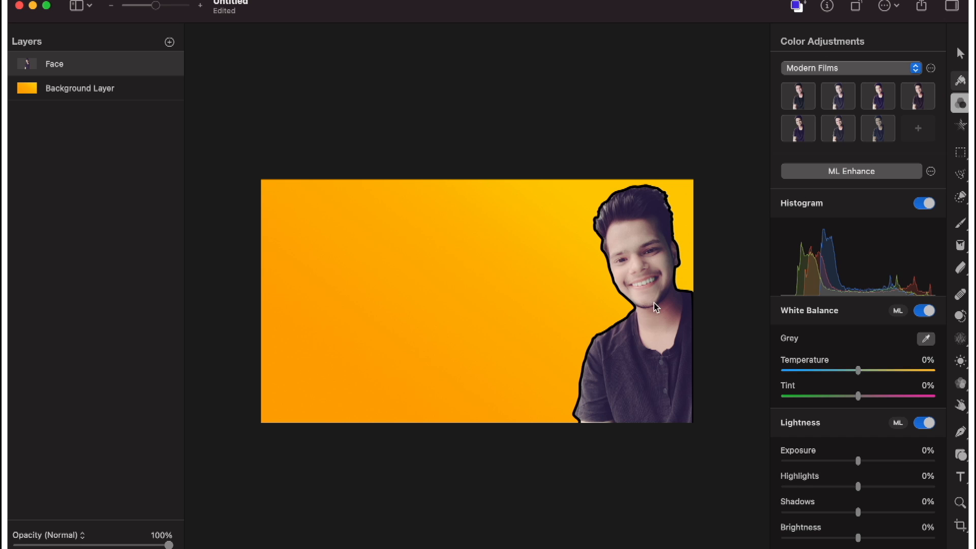
scroll(878, 305, "down", 3)
left_click_drag(859, 337, 854, 336)
scroll(853, 336, "down", 10)
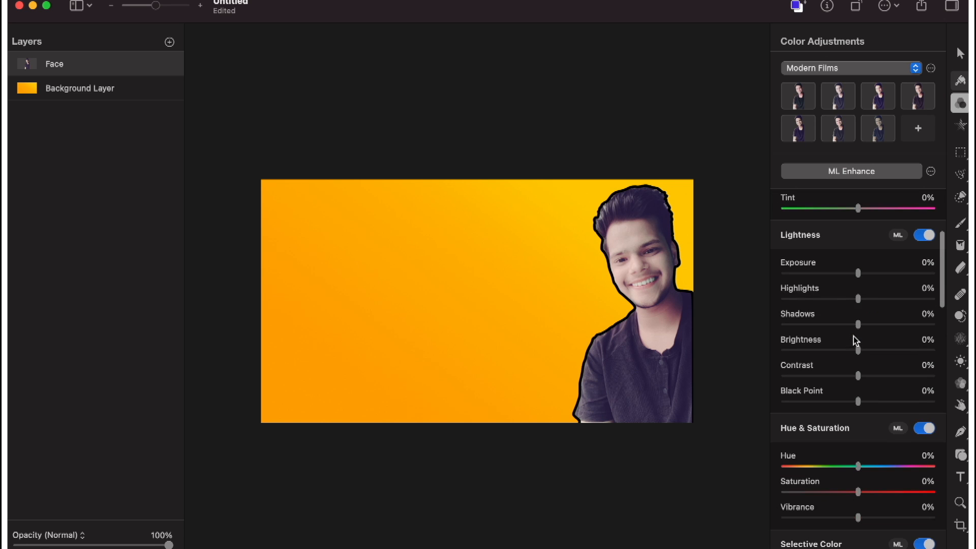
left_click_drag(859, 278, 858, 300)
scroll(860, 304, "down", 2)
left_click_drag(858, 265, 871, 312)
scroll(856, 318, "down", 1)
left_click(902, 338)
scroll(816, 288, "down", 5)
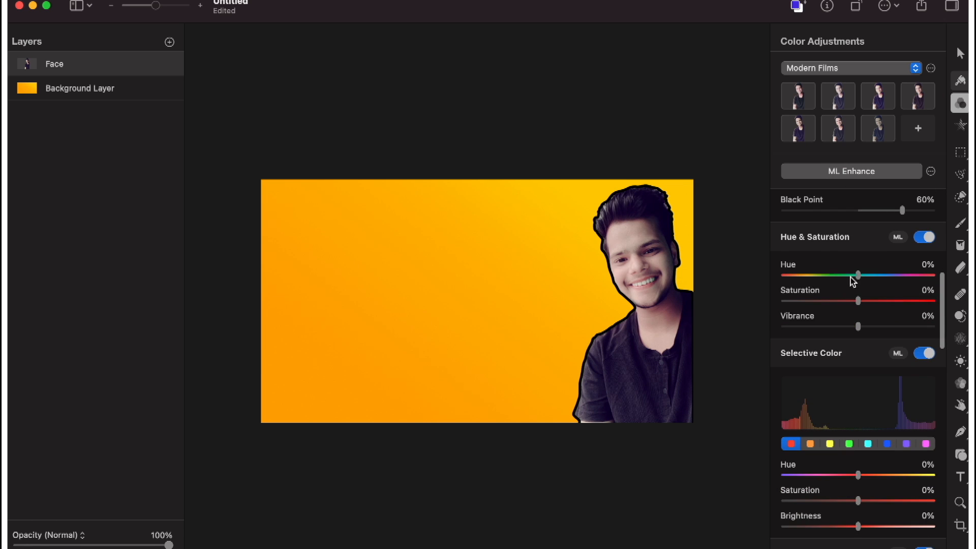
Shift the Face layer's Highlights color balance toward blue and set its saturation to 57%.
scroll(851, 349, "down", 10)
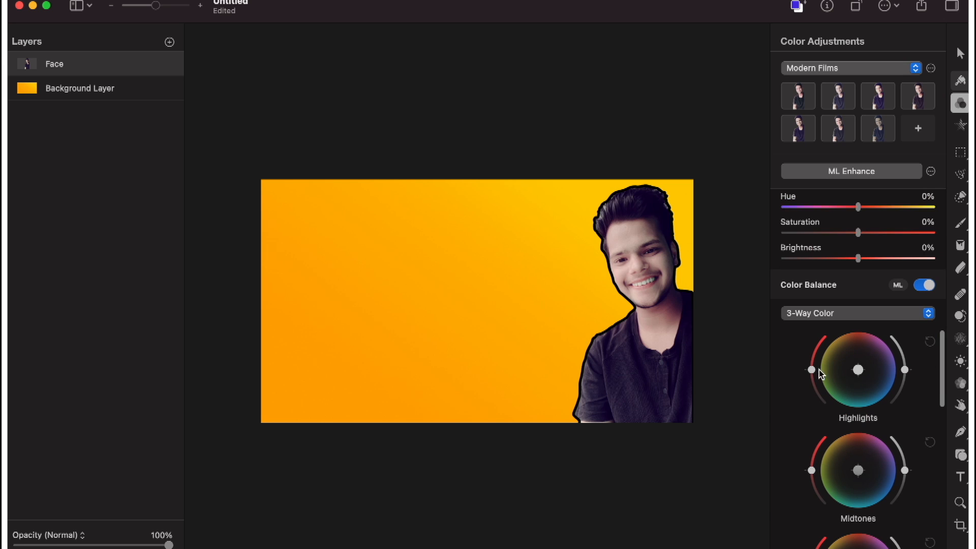
left_click_drag(865, 375, 868, 380)
left_click_drag(812, 368, 820, 350)
scroll(829, 401, "down", 3)
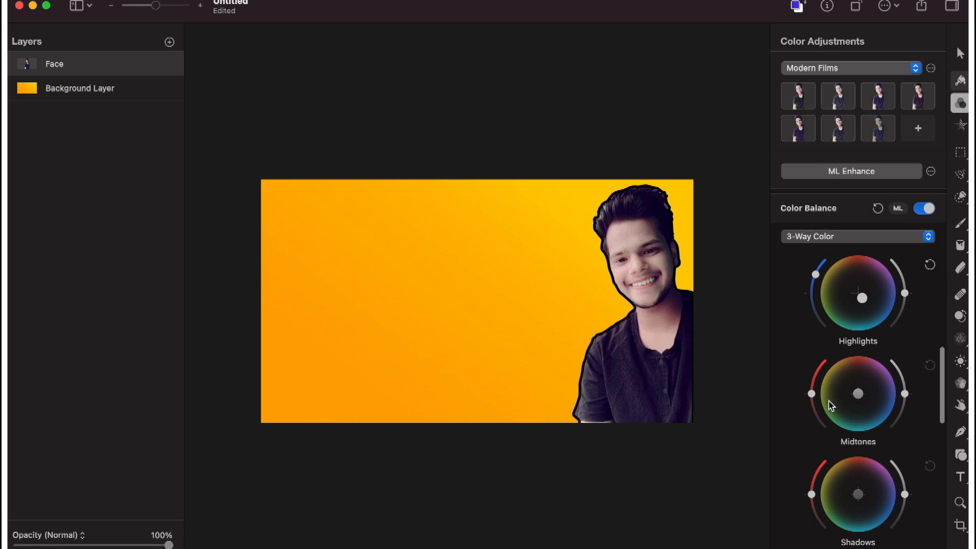
left_click_drag(859, 397, 816, 355)
scroll(852, 328, "up", 2)
left_click_drag(863, 323, 867, 326)
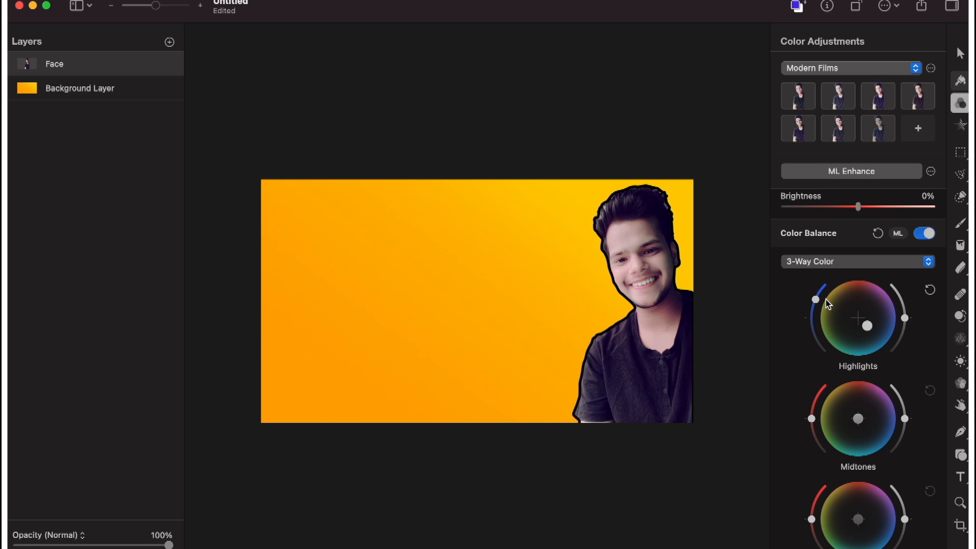
mouse_move(816, 303)
left_mouse_down()
mouse_move(813, 312)
mouse_move(815, 301)
left_mouse_up()
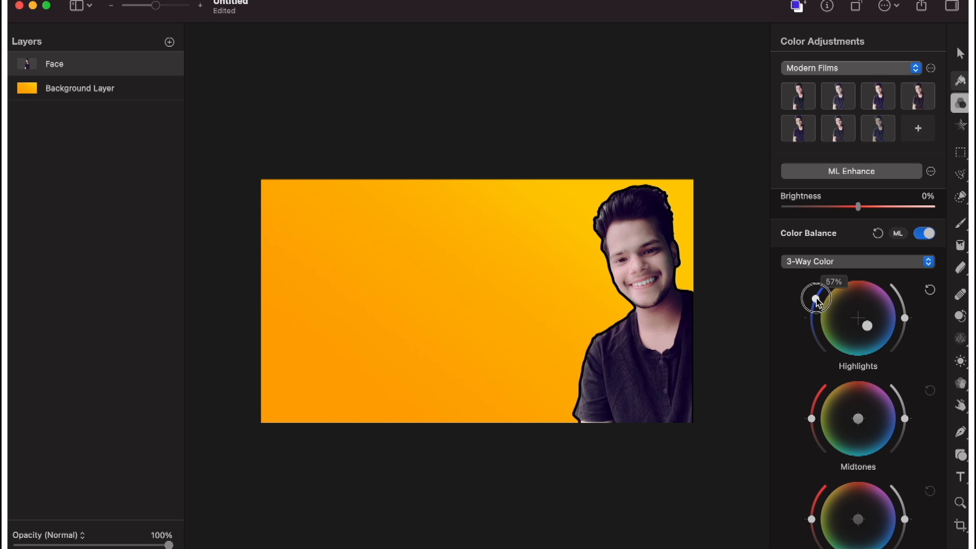
Try tinting the Face layer's Shadows toward blue and slightly raising their saturation in the color balance.
scroll(860, 353, "down", 5)
scroll(859, 352, "down", 3)
left_click_drag(866, 279, 887, 294)
mouse_move(813, 281)
left_mouse_down()
mouse_move(810, 264)
mouse_move(811, 284)
mouse_move(812, 272)
left_mouse_up()
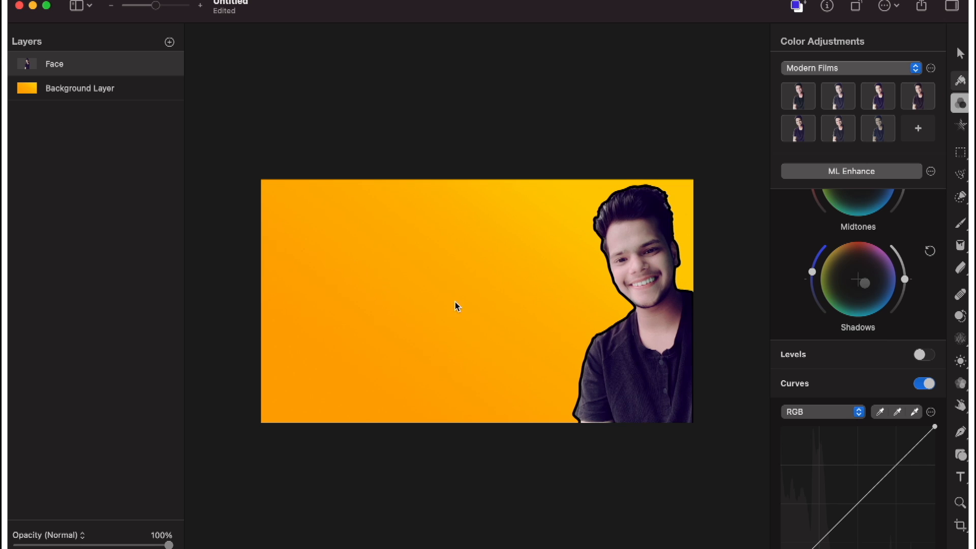
Try the Sharpen adjustment on the Face layer with a 0.0 px radius, and disable it again.
scroll(840, 401, "down", 10)
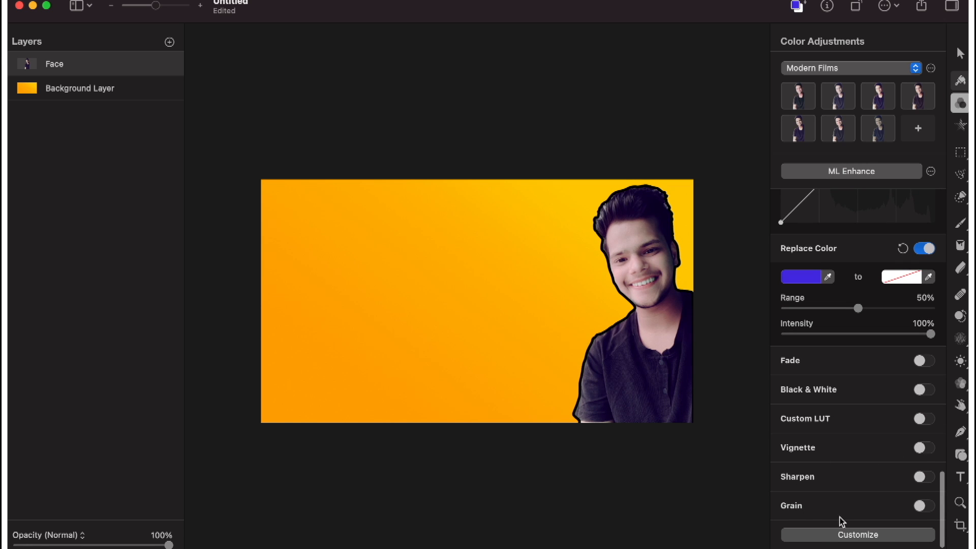
left_click(923, 478)
left_click_drag(804, 515, 676, 523)
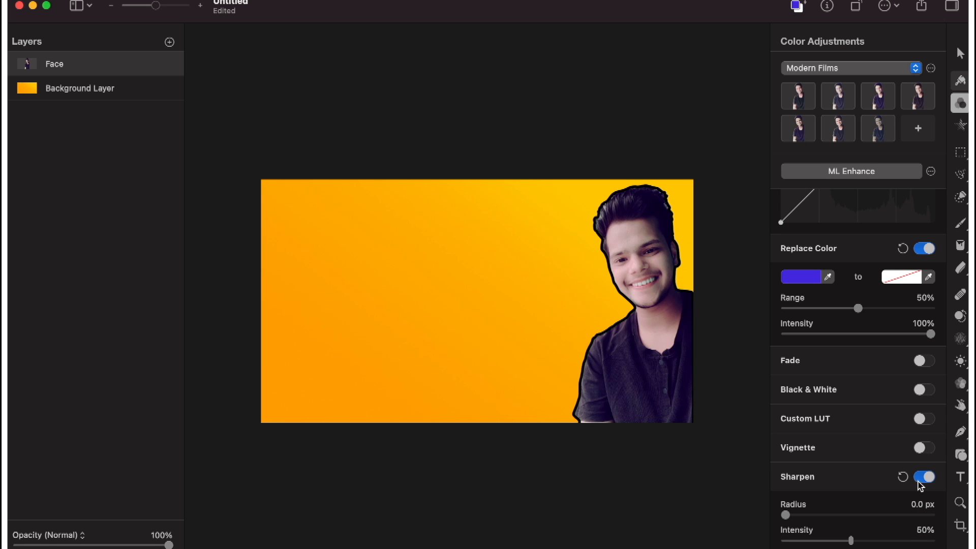
left_click(925, 478)
scroll(861, 382, "up", 8)
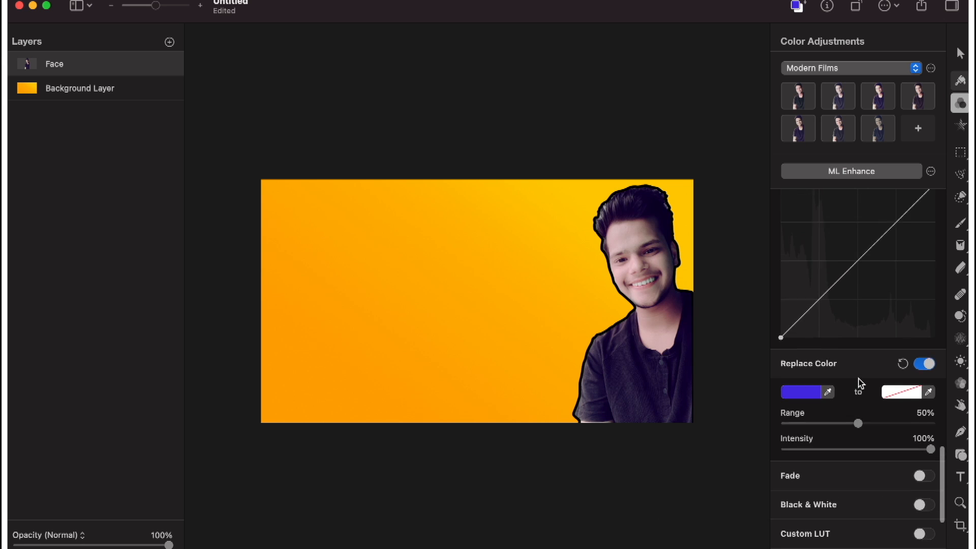
Reset the Face layer's Shadows color balance and raise the saturation of its Midtones.
scroll(860, 392, "up", 5)
scroll(895, 422, "down", 1)
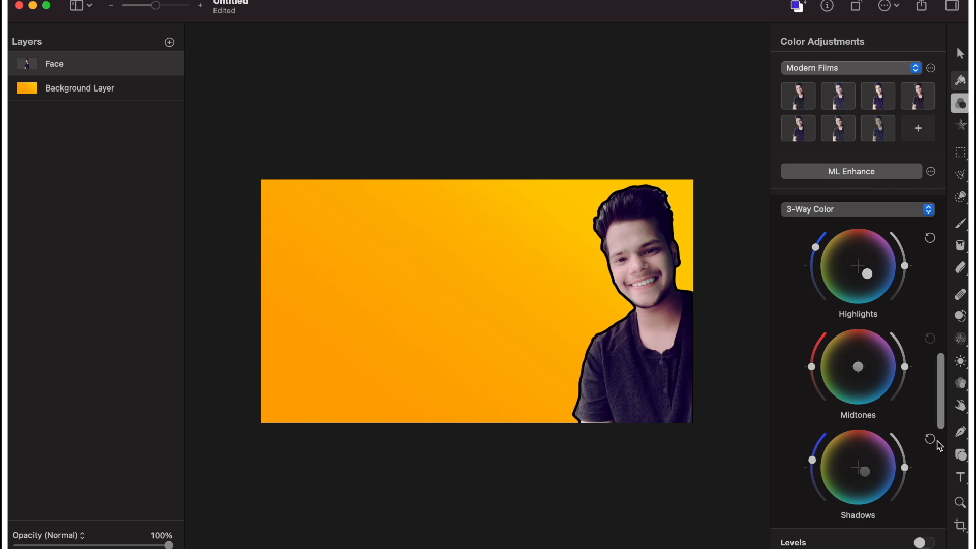
left_click(930, 440)
left_click_drag(812, 366, 814, 353)
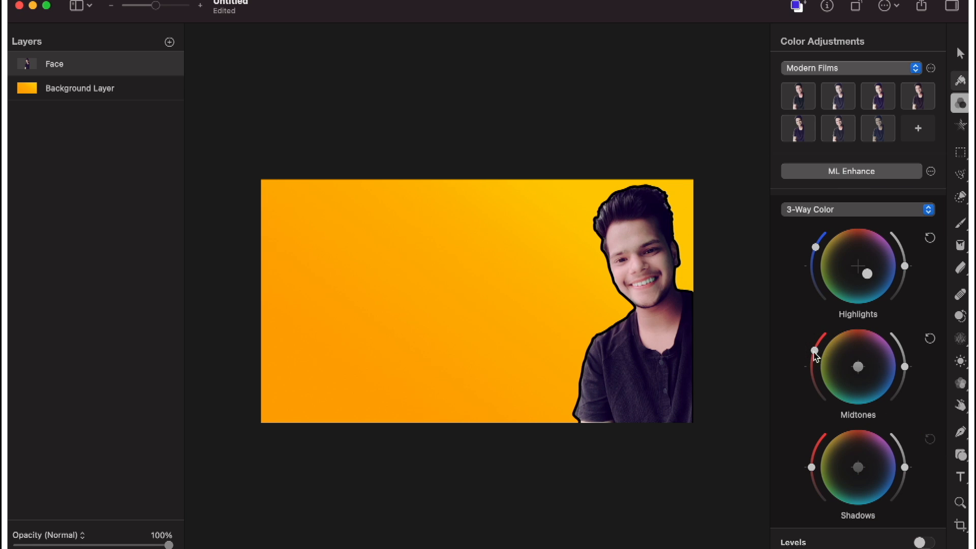
mouse_move(812, 466)
left_mouse_down()
mouse_move(810, 451)
mouse_move(806, 514)
mouse_move(809, 460)
mouse_move(802, 473)
left_mouse_up()
scroll(838, 323, "up", 10)
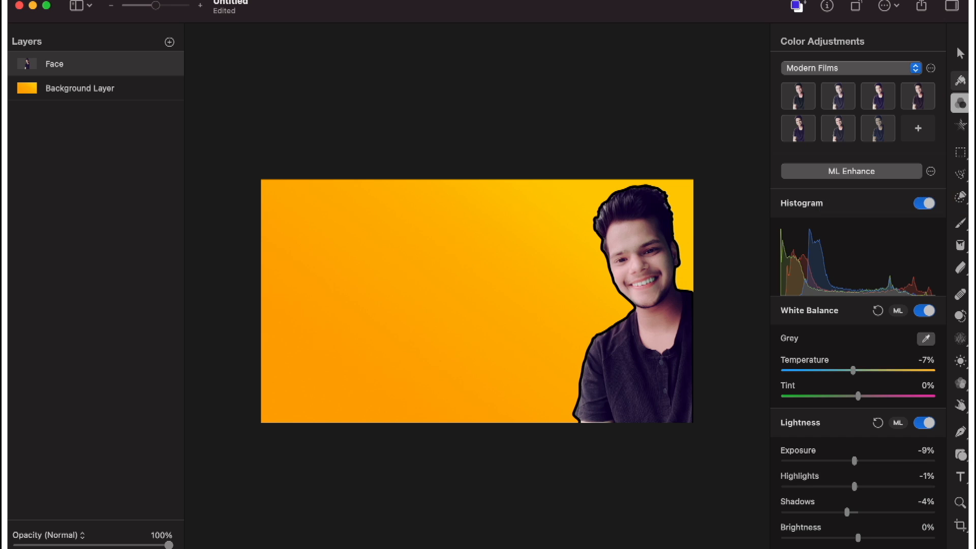
Add a black Impact text layer on the background reading "How to make professional".
left_click(960, 483)
left_click(406, 268)
key("BackSpace")
type("H")
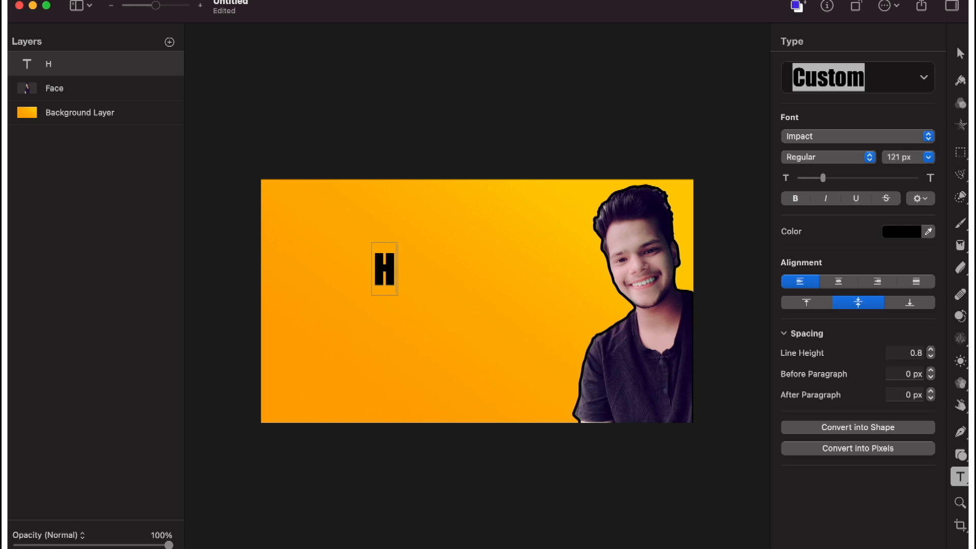
type("ow to make")
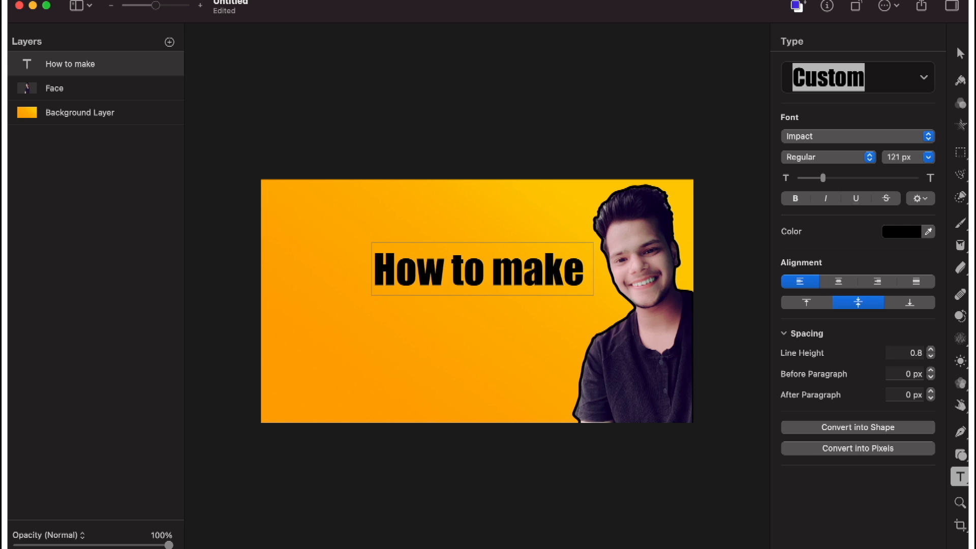
type(" pro")
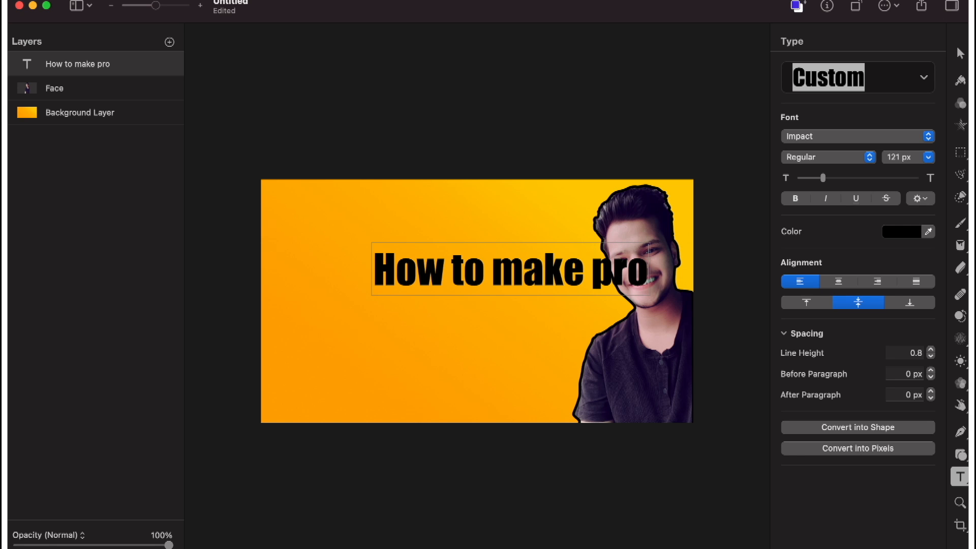
type("fessional")
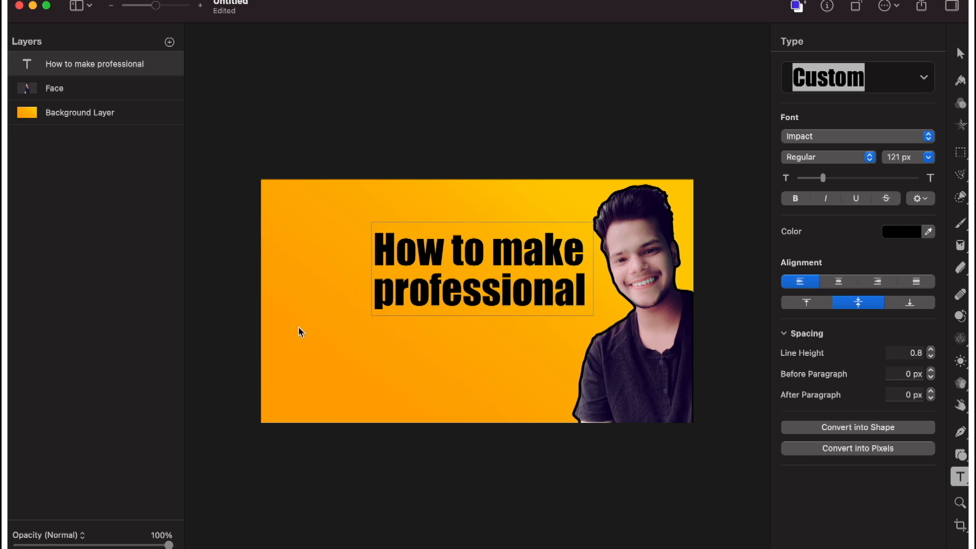
Add "Thumbnails" on its own line of the text, separated from "professional" by a blank line.
key("Return")
type("t")
key("BackSpace")
type("Thumbnails")
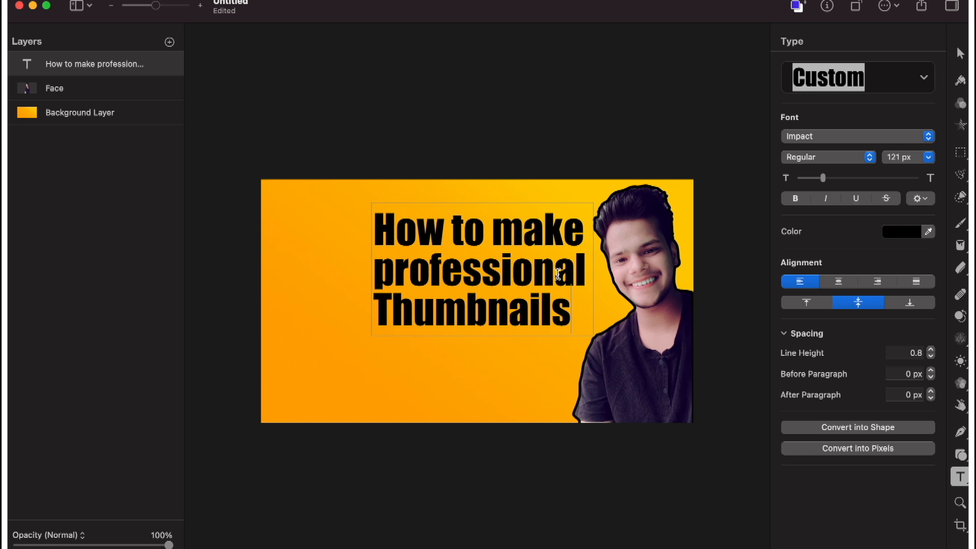
left_click(586, 270)
key("Return")
Move the text to the empty area beside the man, widen its box and set the font size to 110 px.
left_click(436, 205)
left_click(324, 270)
left_click_drag(436, 228, 362, 266)
left_click_drag(302, 225, 299, 221)
left_click_drag(520, 301, 550, 302)
left_click_drag(825, 188, 825, 189)
Preview different fonts on the text, and try Marker Felt.
left_click(852, 136)
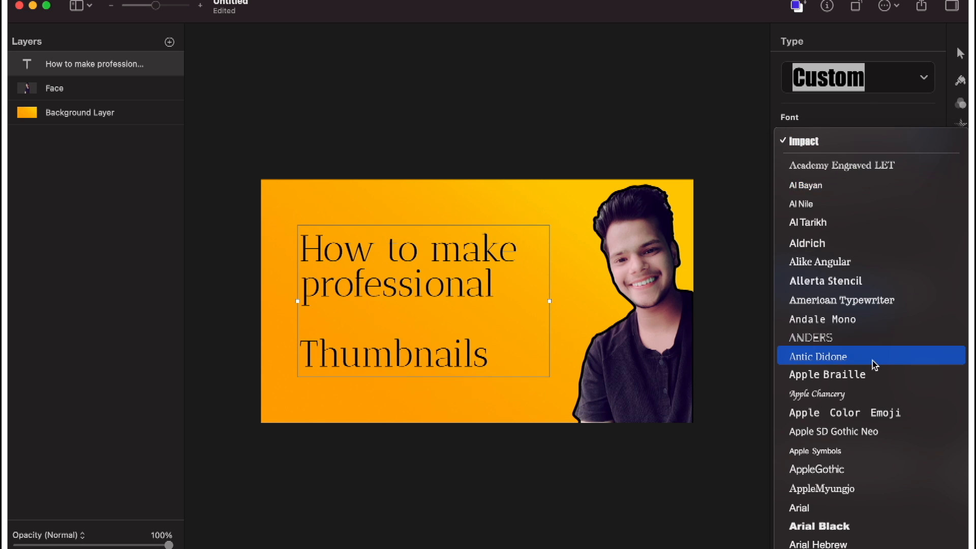
scroll(875, 365, "down", 5)
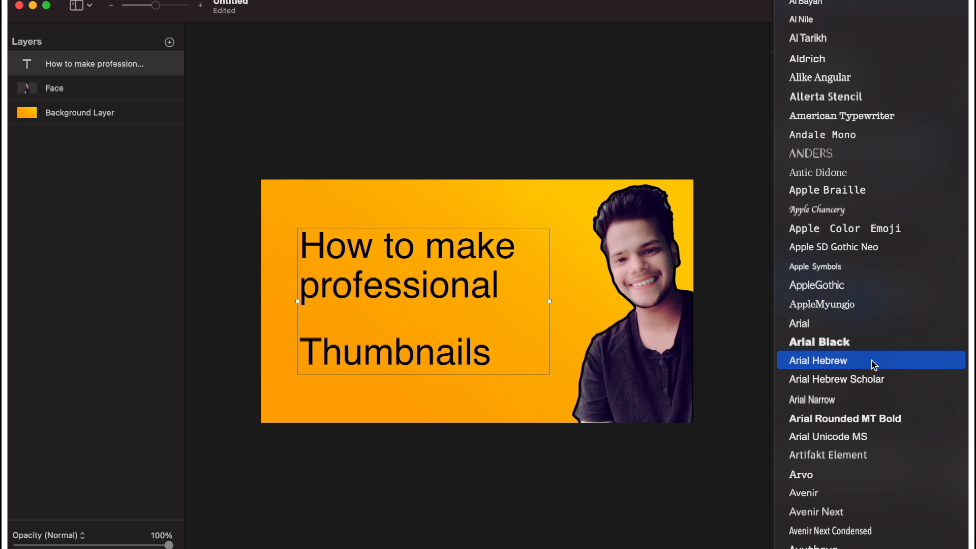
scroll(874, 366, "down", 15)
scroll(817, 364, "down", 10)
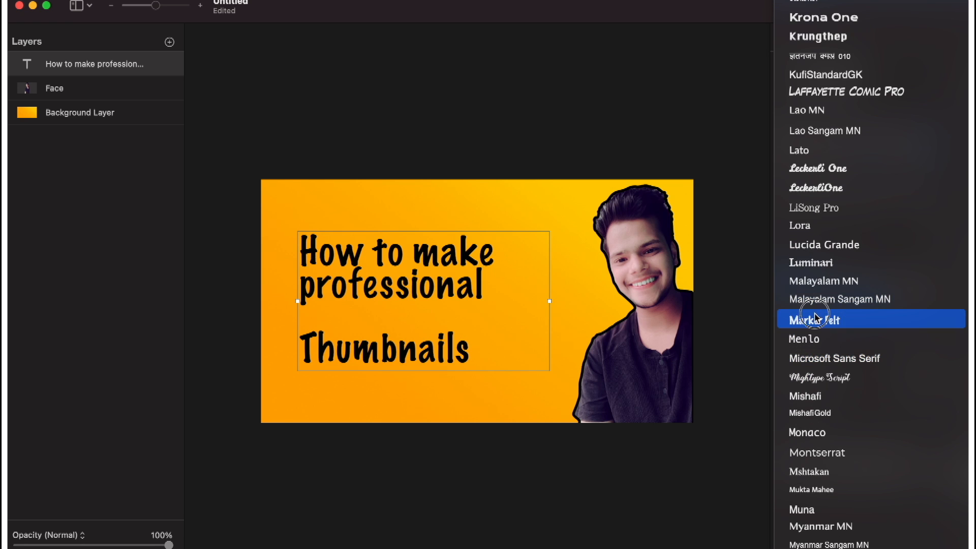
left_click(422, 311)
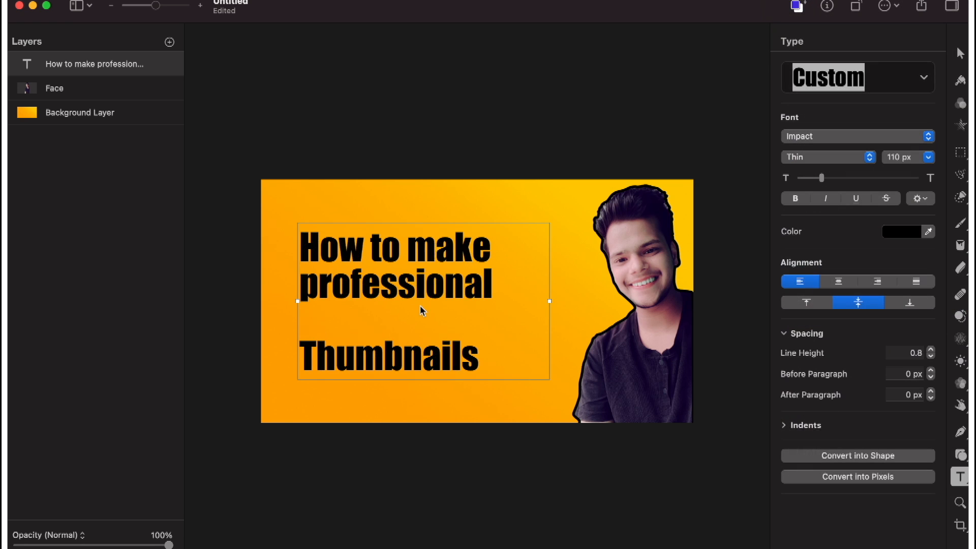
Compare more fonts on the text and change its font to Marker Felt.
left_click(821, 145)
scroll(820, 147, "down", 10)
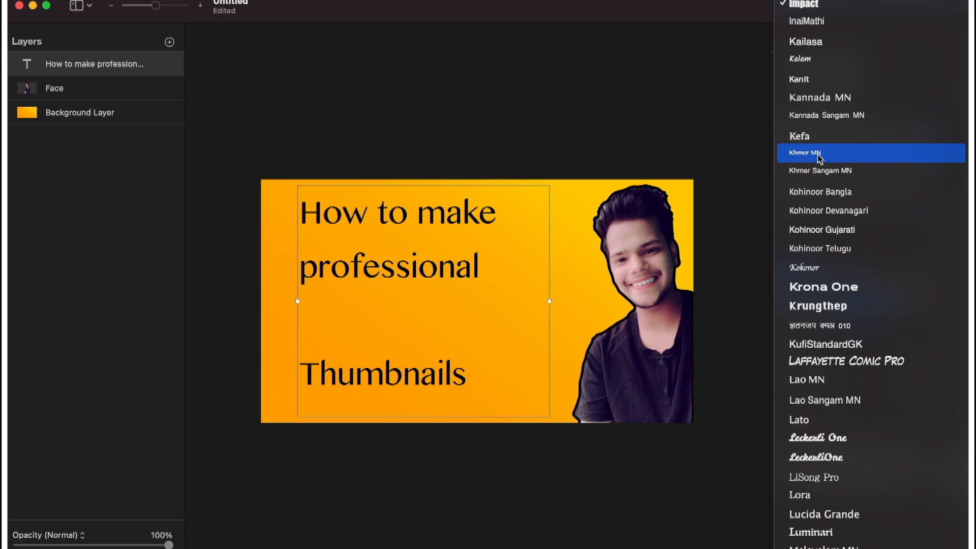
scroll(820, 159, "down", 10)
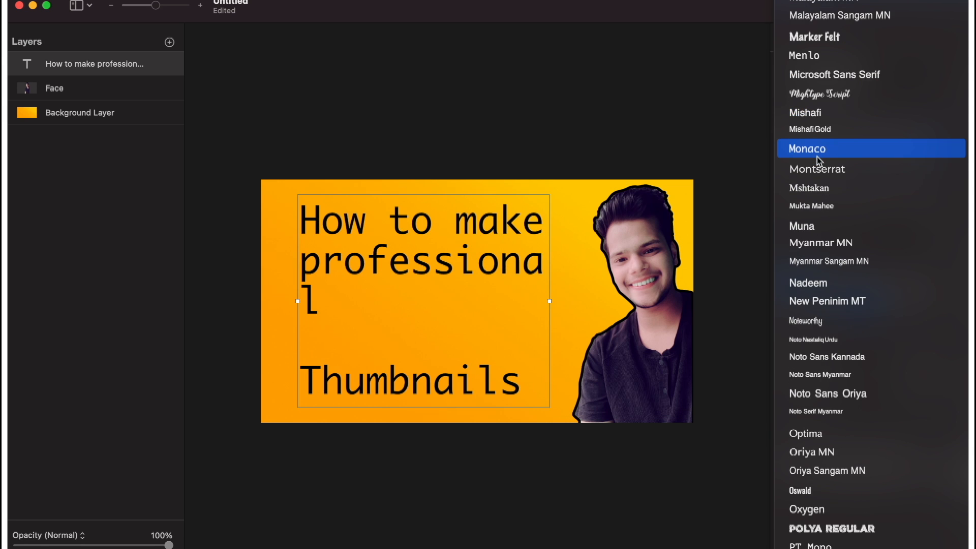
scroll(819, 157, "down", 10)
scroll(832, 398, "up", 20)
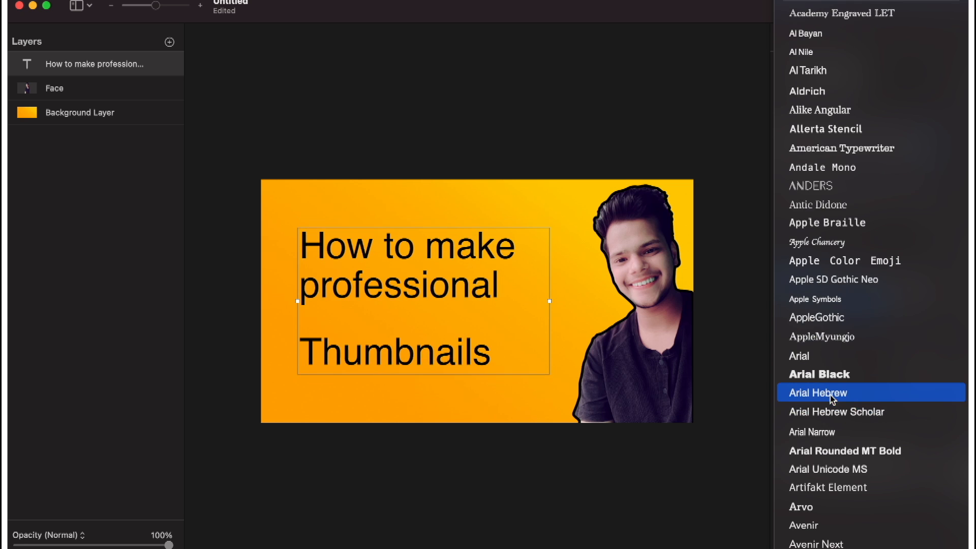
scroll(820, 210, "down", 15)
scroll(820, 209, "up", 1)
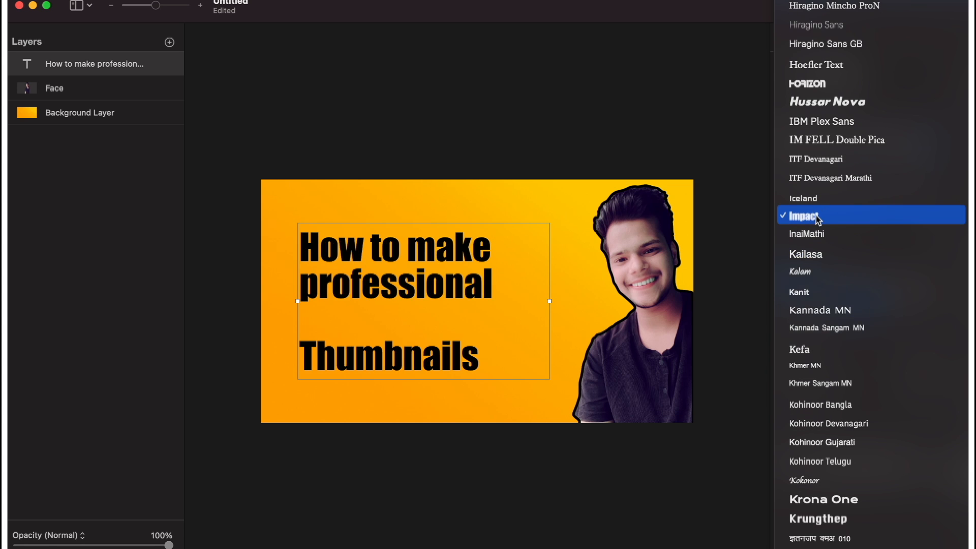
scroll(814, 228, "down", 5)
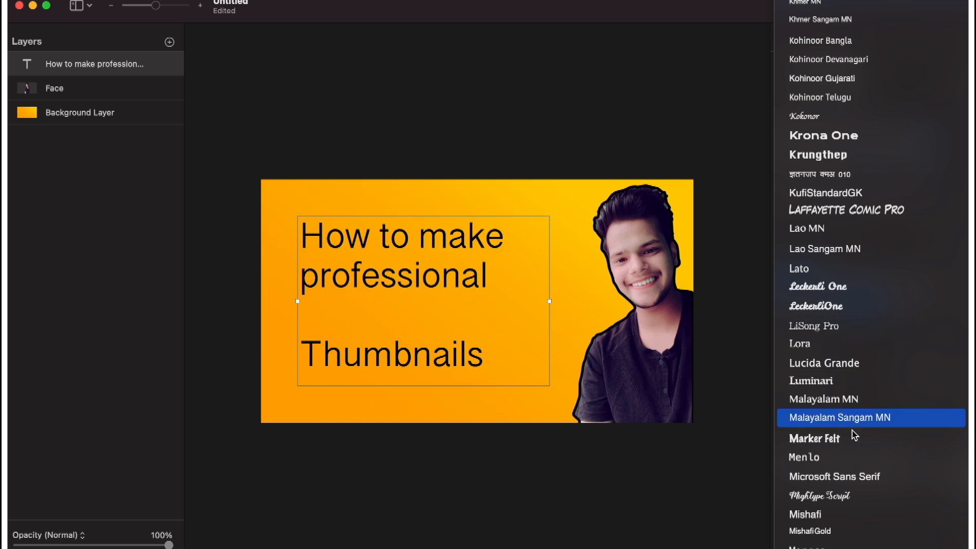
left_click(798, 441)
Reposition the text in a narrower box and format it bold at 97 px.
left_click_drag(360, 283, 358, 243)
left_click_drag(550, 260, 509, 259)
mouse_move(822, 181)
left_mouse_down()
mouse_move(833, 181)
mouse_move(824, 182)
left_mouse_up()
left_click_drag(446, 232, 445, 264)
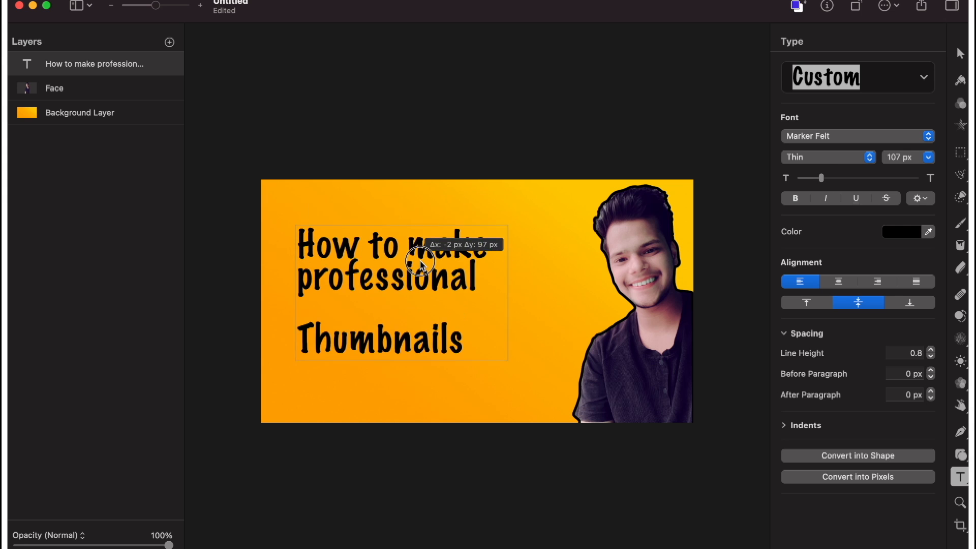
left_click_drag(824, 178, 819, 182)
left_click(797, 200)
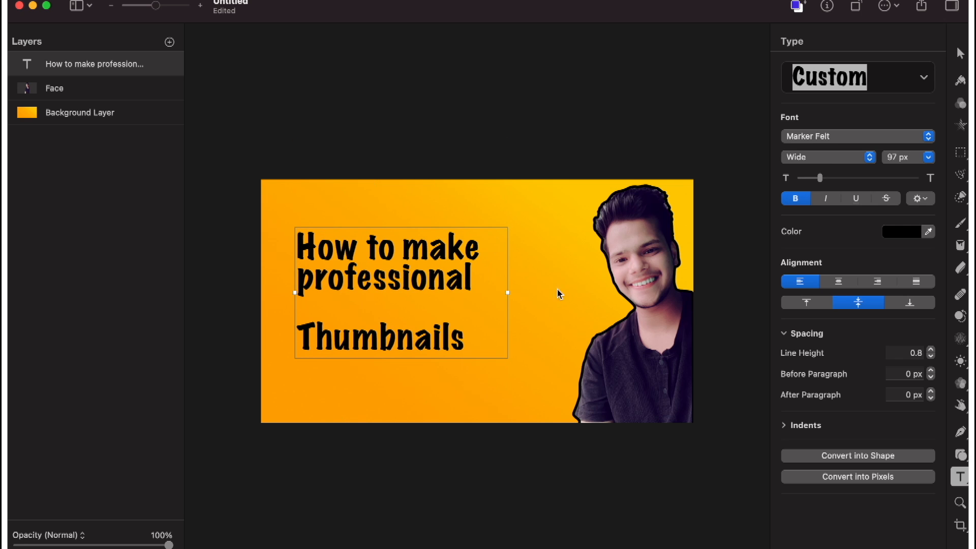
Widen the text box, enlarge the font to 135 px and move the text close to the image's left edge.
left_click_drag(508, 294, 584, 293)
left_click_drag(819, 181, 826, 183)
left_click_drag(467, 259, 443, 249)
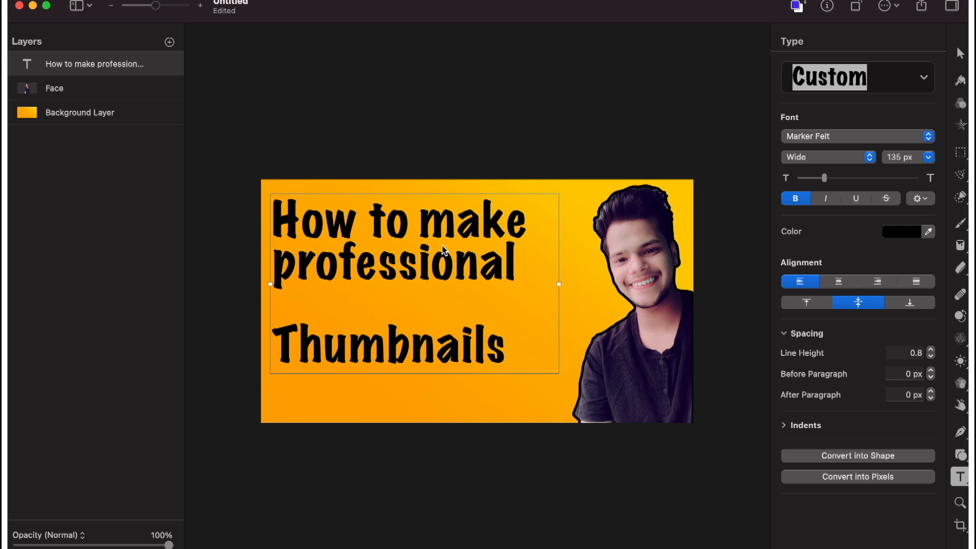
Insert a second blank line above "Thumbnails" and shift the text down so its top line fits the canvas.
triple_click(521, 273)
left_click(520, 273)
key("Return")
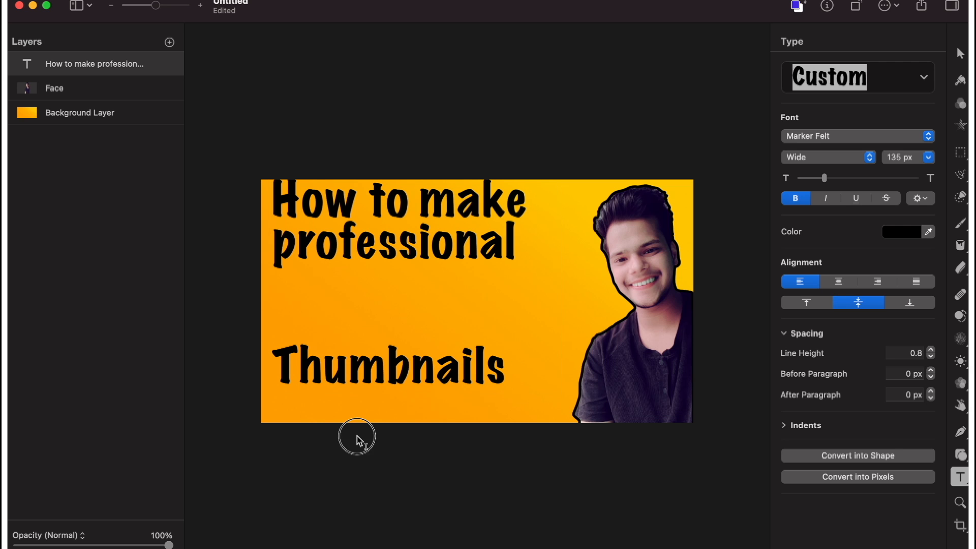
left_click_drag(352, 219, 351, 237)
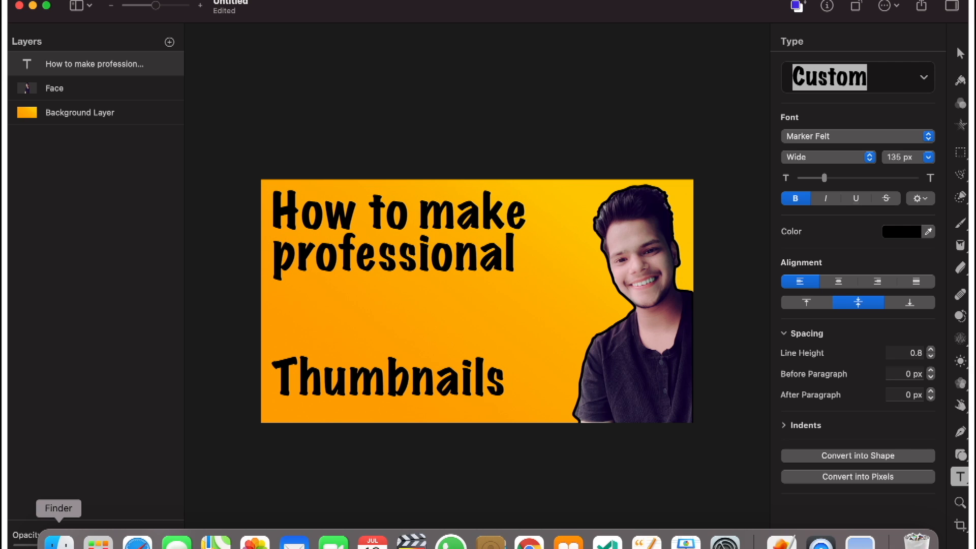
Switch to Finder and add the kisspng-youtube-logo PNG from Downloads as a layer between the title text and Face layers.
left_click(59, 542)
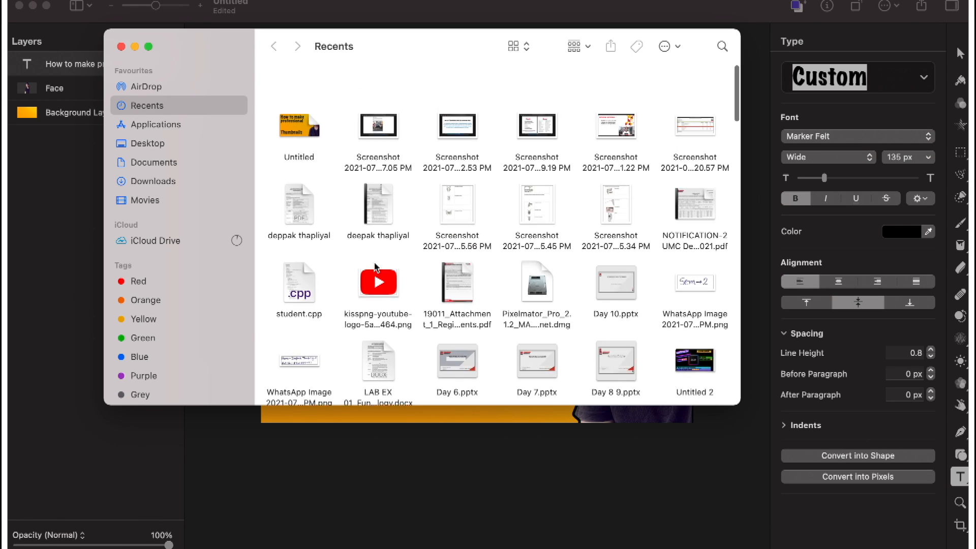
left_click(187, 182)
scroll(317, 236, "up", 10)
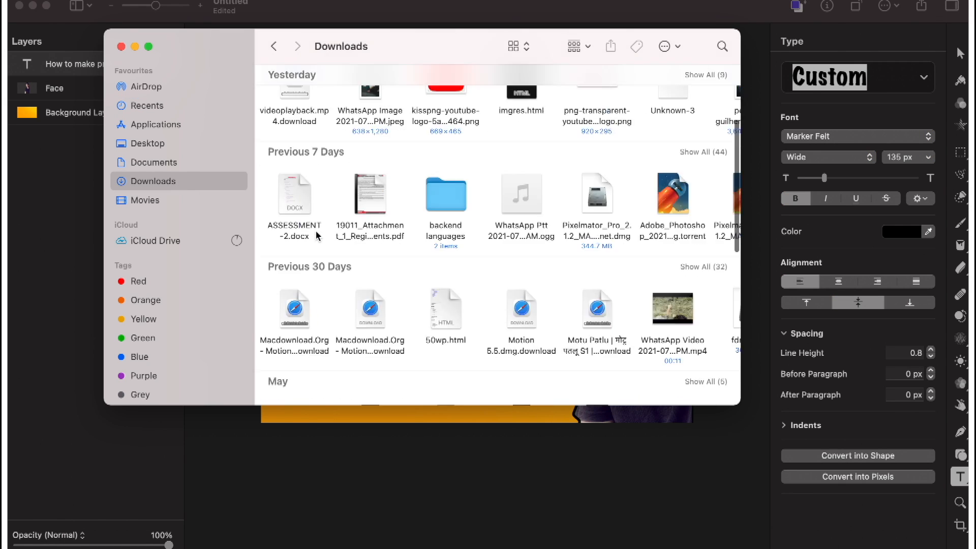
left_click_drag(446, 231, 98, 71)
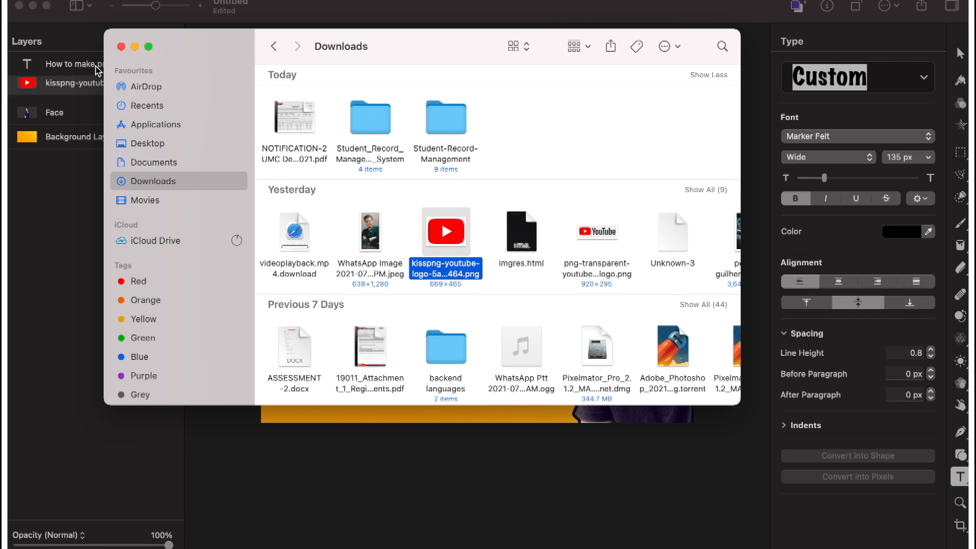
left_click(121, 46)
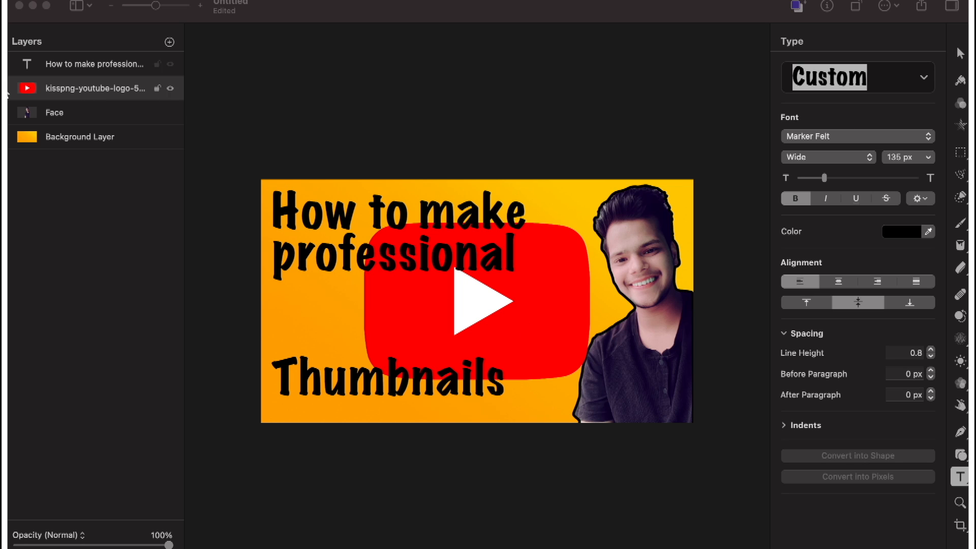
Scale the YouTube logo down to about 480 × 334 px and place the title text at about X 17 px, Y 17 px.
left_click(964, 54)
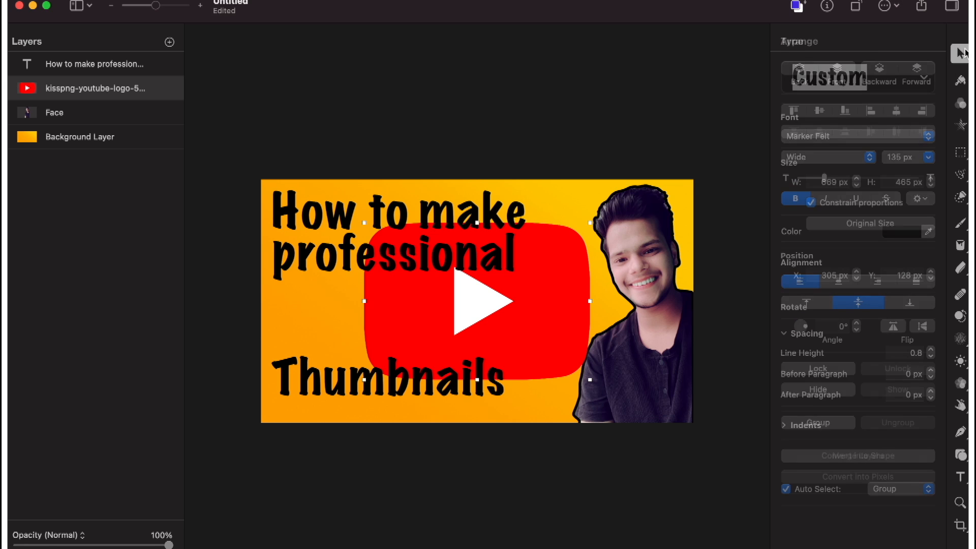
mouse_move(482, 311)
left_mouse_down()
mouse_move(421, 307)
mouse_move(478, 308)
left_mouse_up()
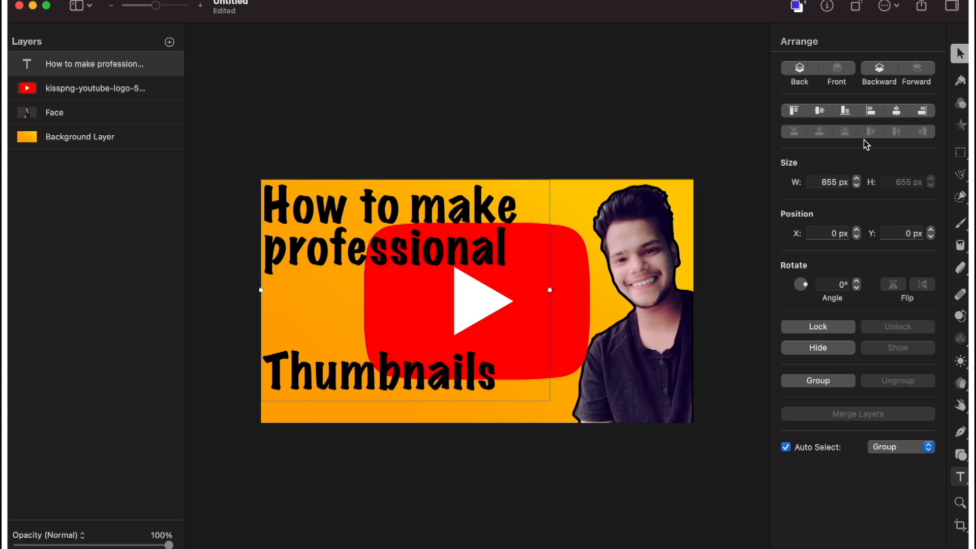
left_click(101, 89)
left_click_drag(557, 311, 552, 340)
left_click_drag(588, 251, 480, 319)
left_click(421, 330)
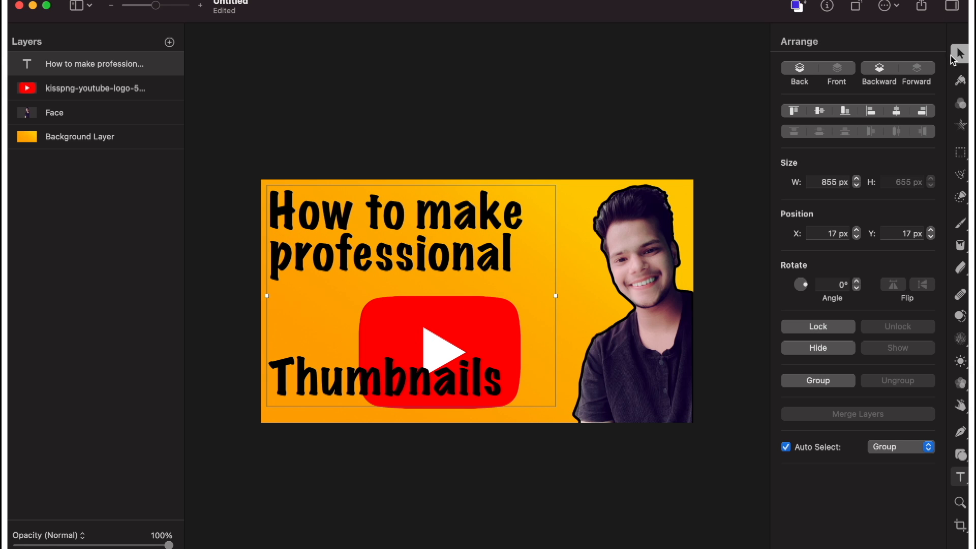
Try to move the YouTube logo where it overlaps the title text box.
left_click(96, 95)
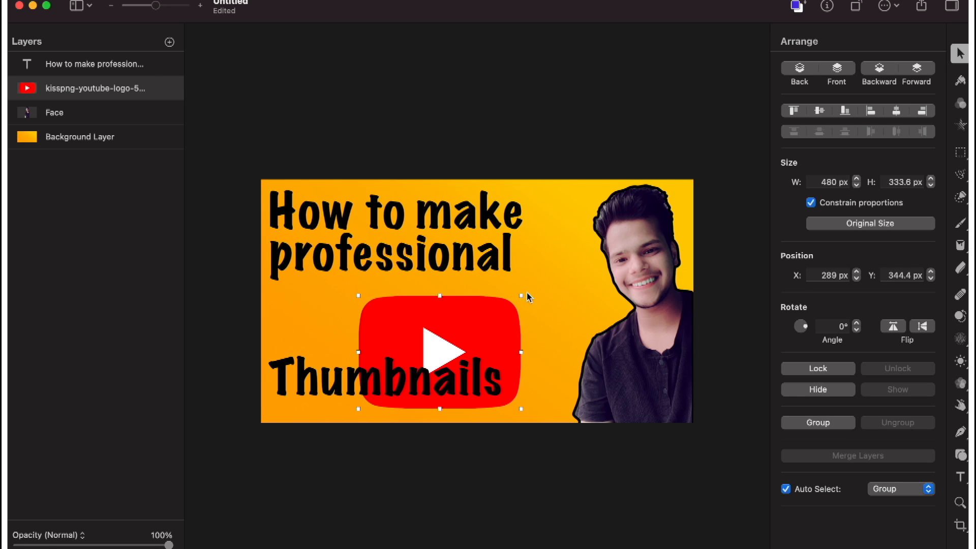
left_click(458, 335)
mouse_move(459, 335)
left_mouse_down()
mouse_move(421, 325)
mouse_move(461, 336)
left_mouse_up()
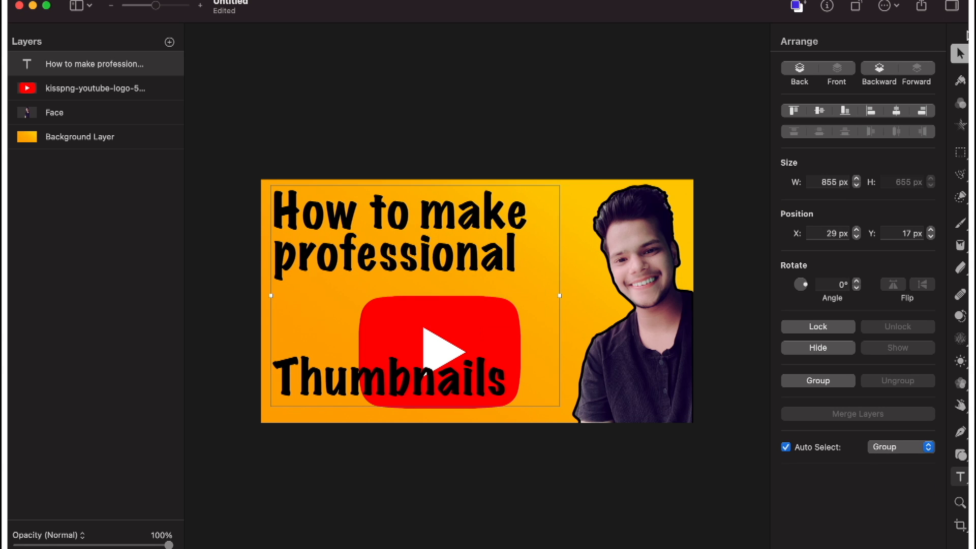
left_click(128, 91)
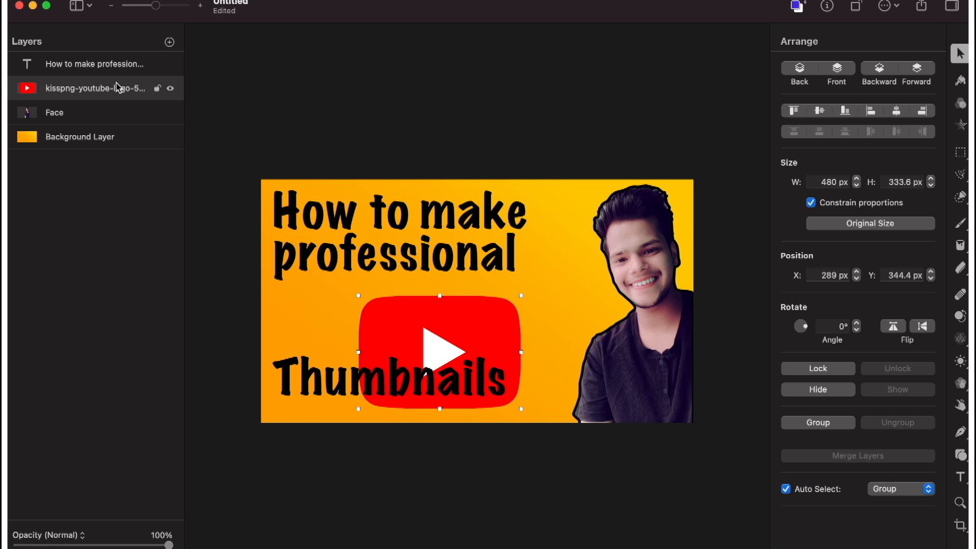
left_click_drag(451, 333, 451, 334)
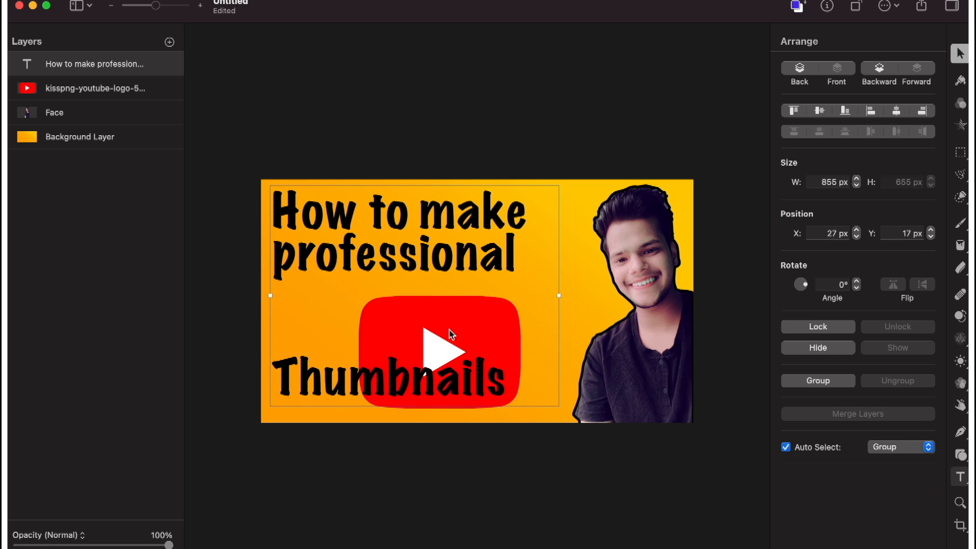
Shrink the YouTube logo to about 397 × 276 px below "professional" and shift the title text to about X 68 px, Y 65 px.
left_click(102, 97)
left_click_drag(511, 326, 743, 305)
left_click(428, 356)
left_click_drag(428, 356, 349, 330)
left_click_drag(291, 274, 319, 284)
left_click_drag(573, 290, 371, 324)
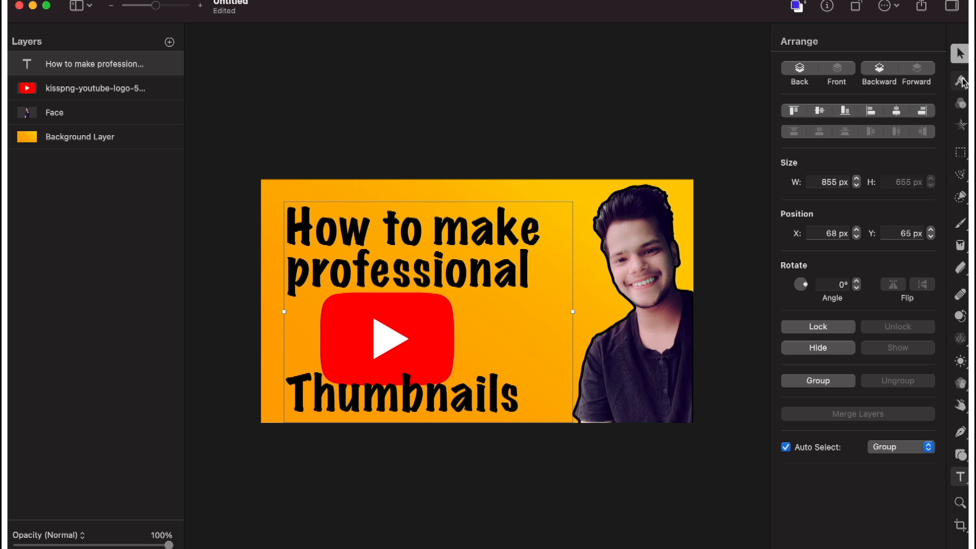
Enlarge the title text to 140 px and move it to about X 41 px, Y 17 px.
left_click(960, 477)
left_click_drag(827, 178, 826, 181)
left_click_drag(409, 262, 402, 252)
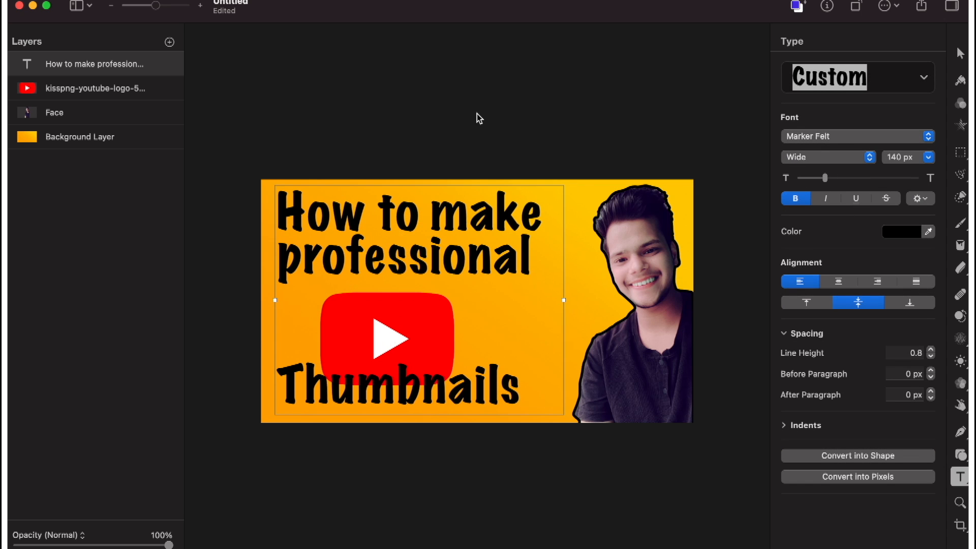
Move the YouTube logo layer above the title text layer.
left_click(100, 90)
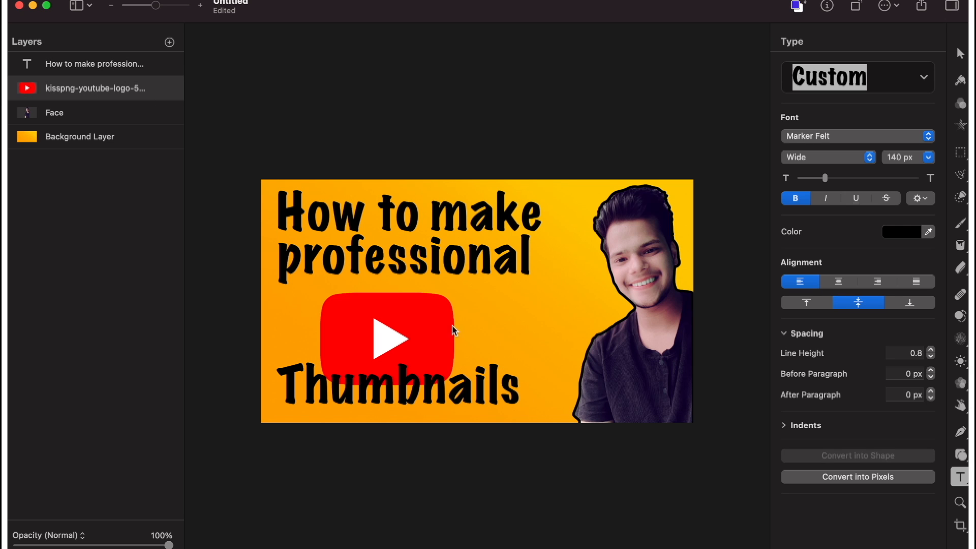
left_click_drag(97, 91, 92, 67)
left_click(354, 326)
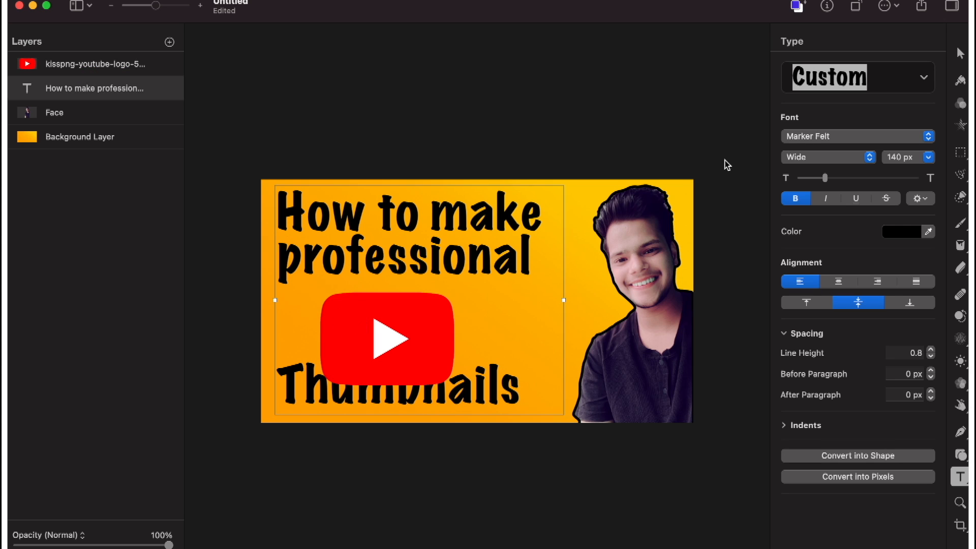
Scale the YouTube logo to about 351 × 244 px and fit it between the "professional" and "Thumbnails" lines.
left_click(960, 52)
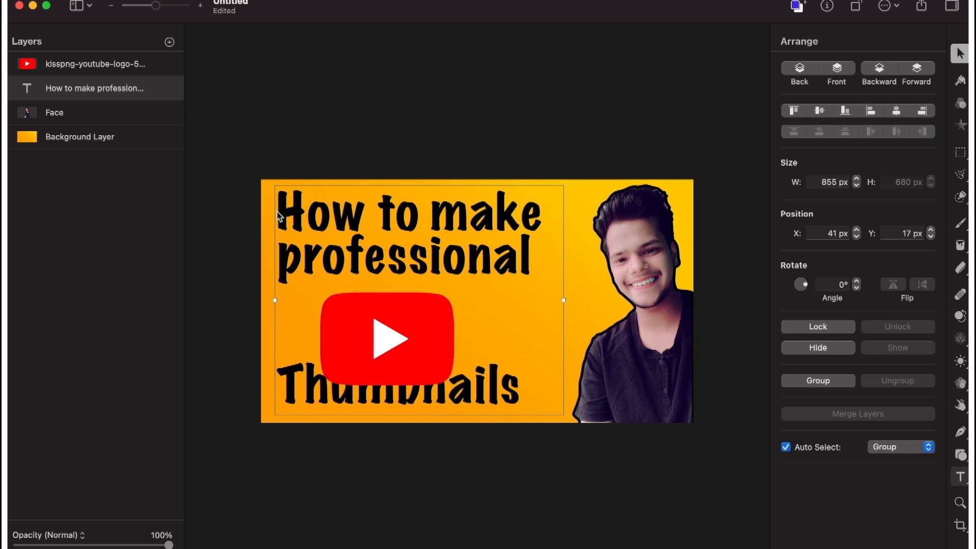
left_click(53, 68)
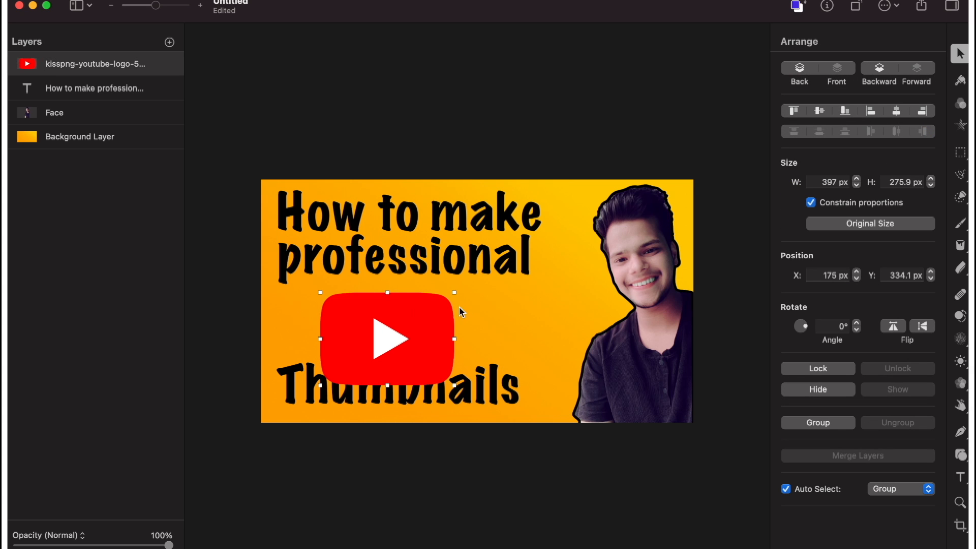
left_click_drag(461, 312, 408, 297)
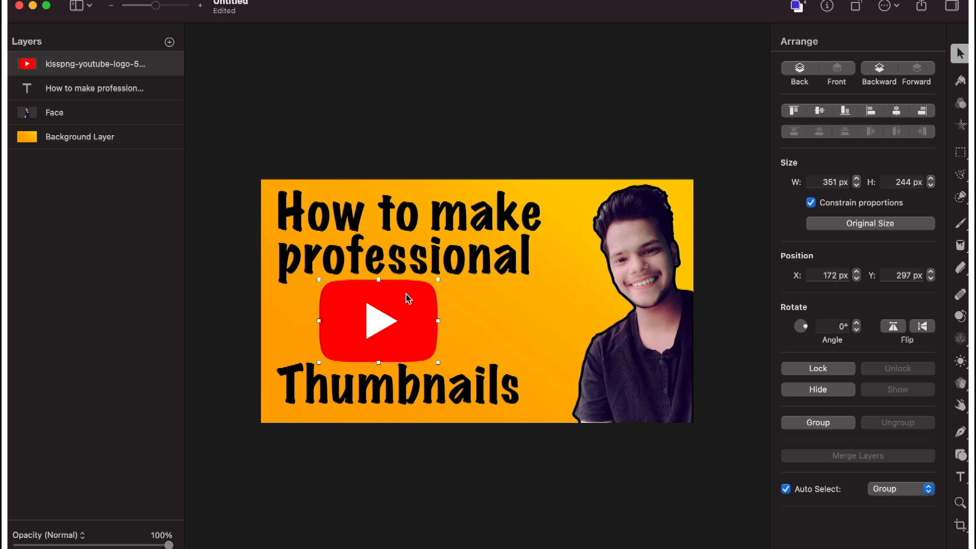